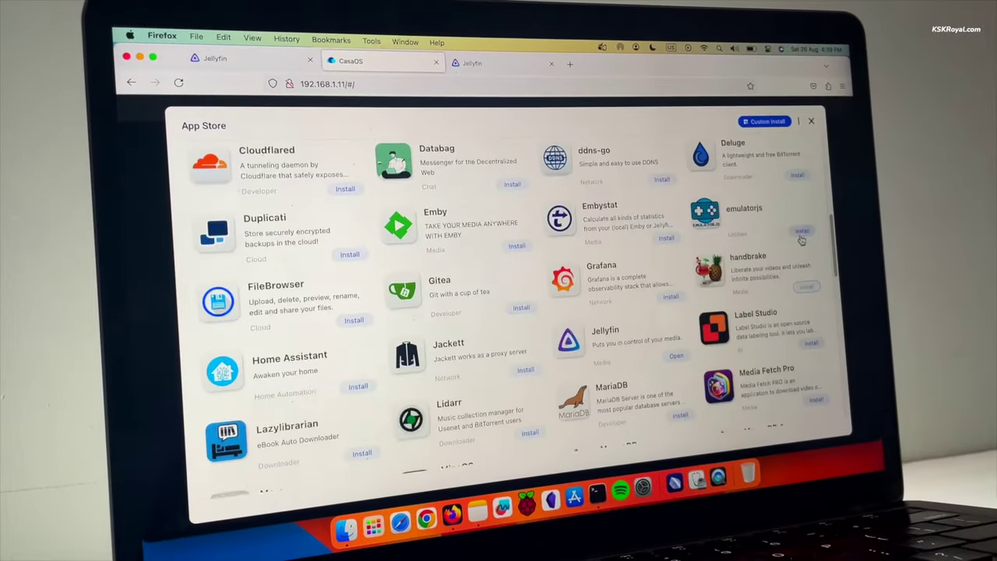
scroll(802, 240, down, 8)
Step: Open the Jellyfin app's details in the CasaOS app store
scroll(802, 240, up, 20)
click(717, 240)
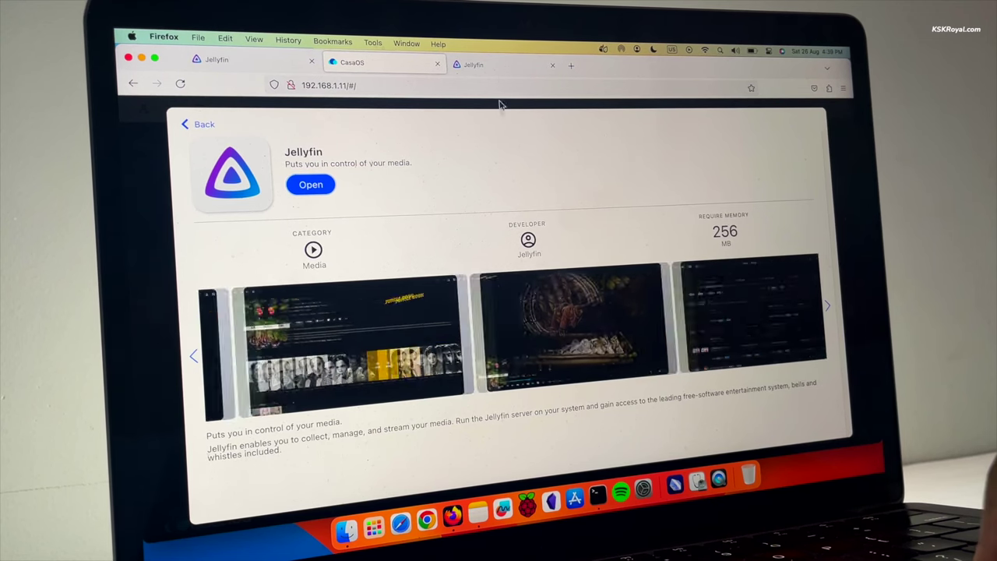
Step: In Jellyfin's Movies library, play AuroVille Beach Pondicherry
click(495, 67)
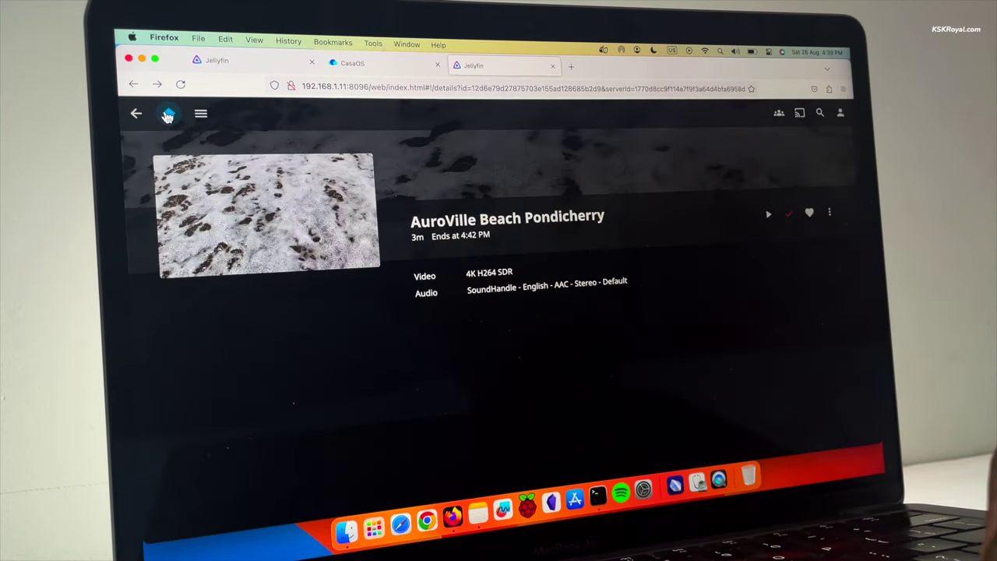
click(168, 114)
click(274, 262)
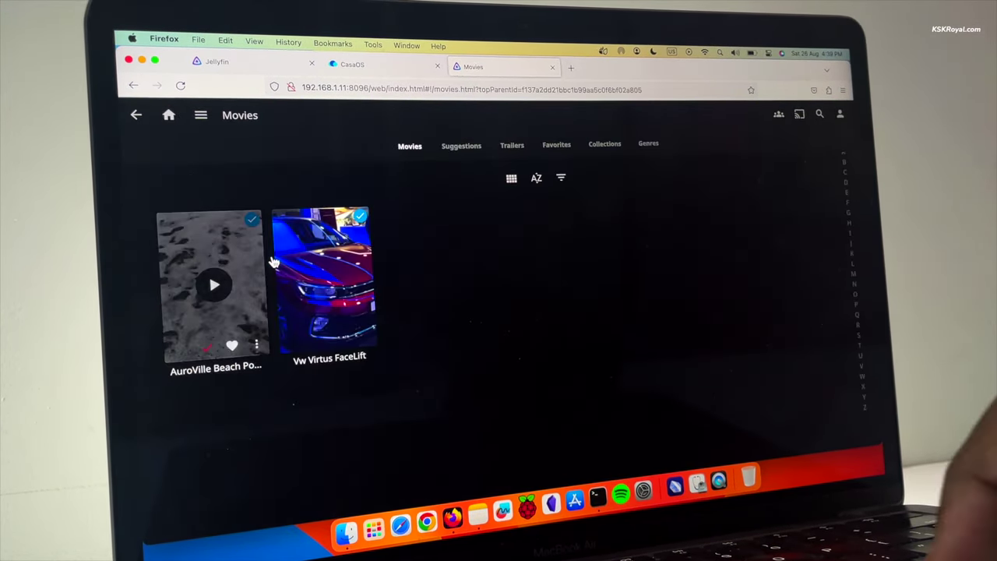
click(226, 320)
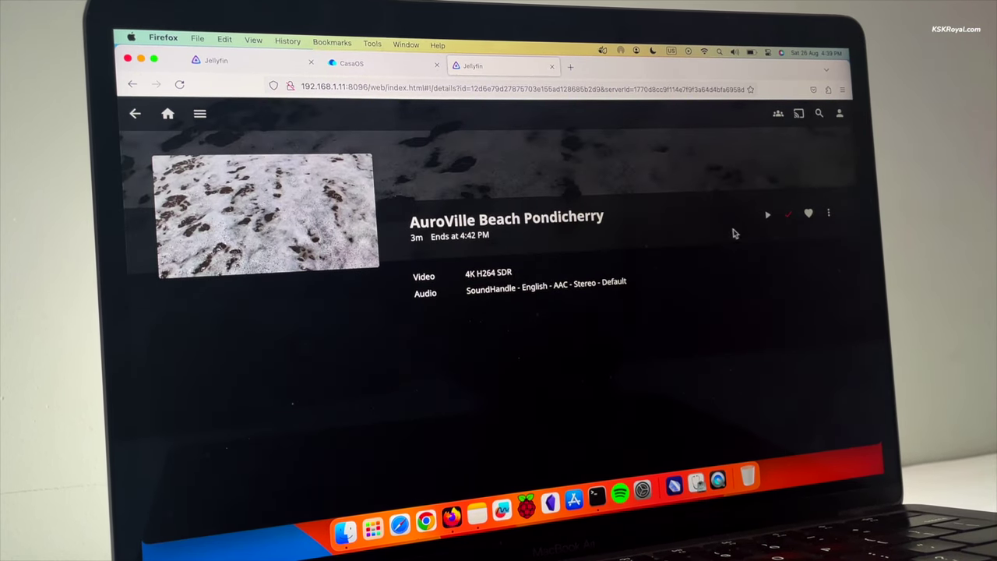
click(767, 216)
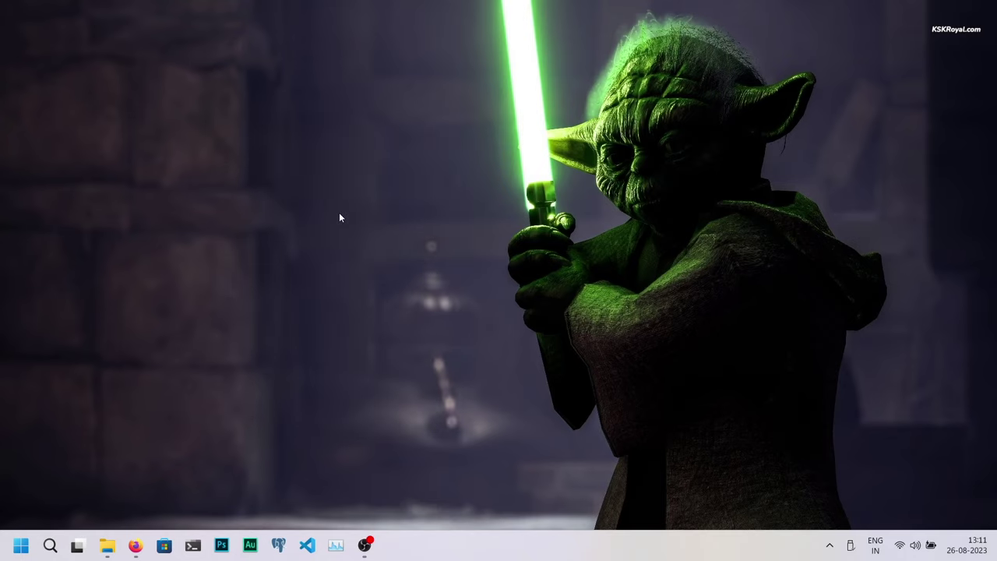
Step: Download the Windows installer imager_1.7.5.exe from the Raspberry Pi software page's Imager section
click(137, 544)
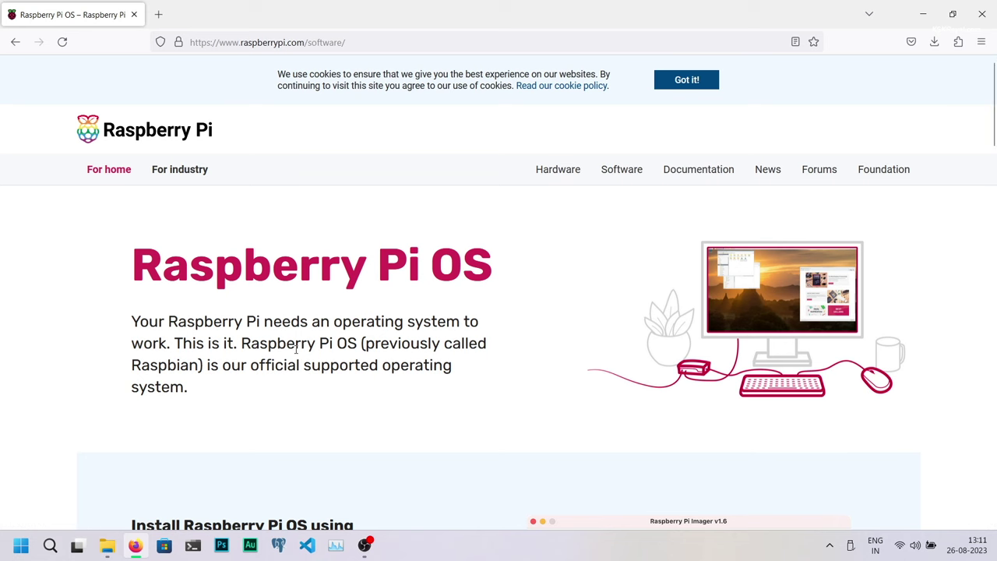
scroll(296, 350, down, 3)
scroll(308, 141, down, 5)
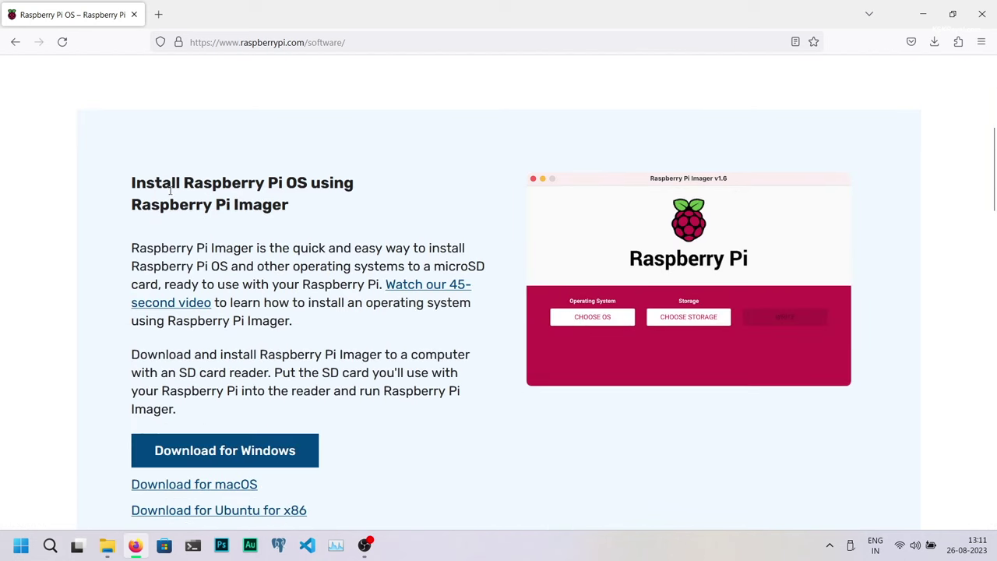
drag(128, 183, 289, 204)
scroll(328, 274, down, 2)
scroll(327, 274, down, 1)
click(468, 319)
click(223, 315)
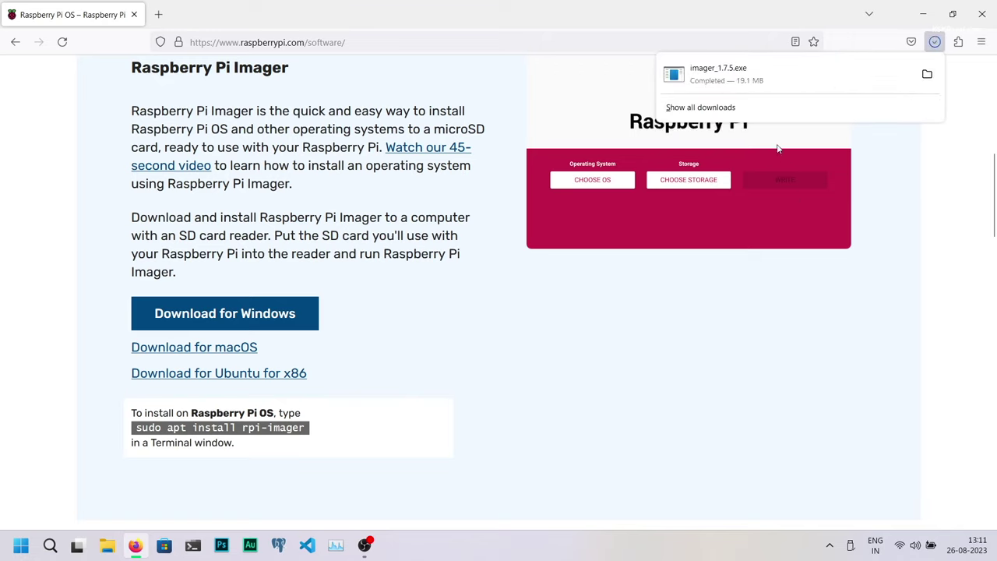
click(754, 74)
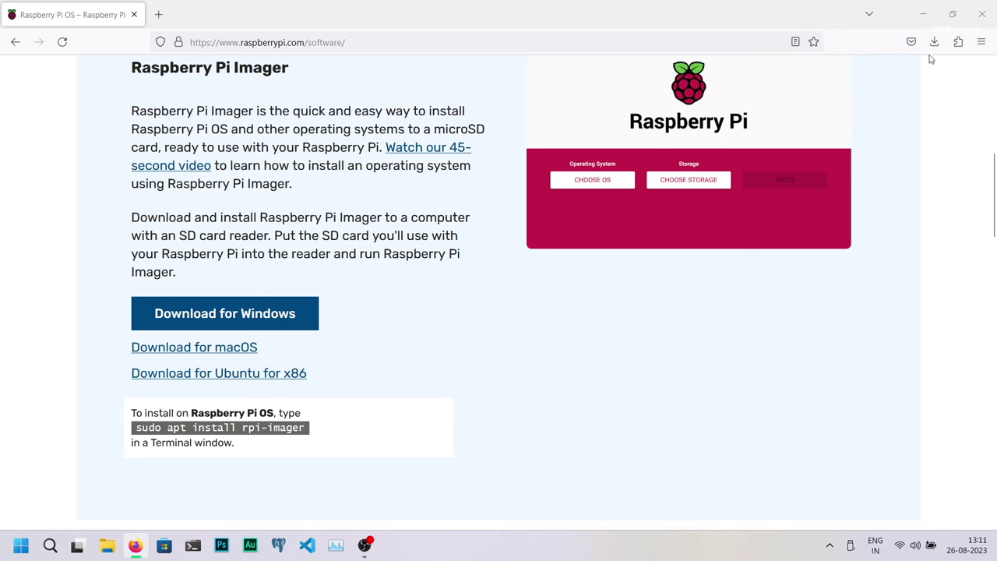
Step: Install Raspberry Pi Imager 1.7.5 and finish setup so the Imager launches
click(924, 14)
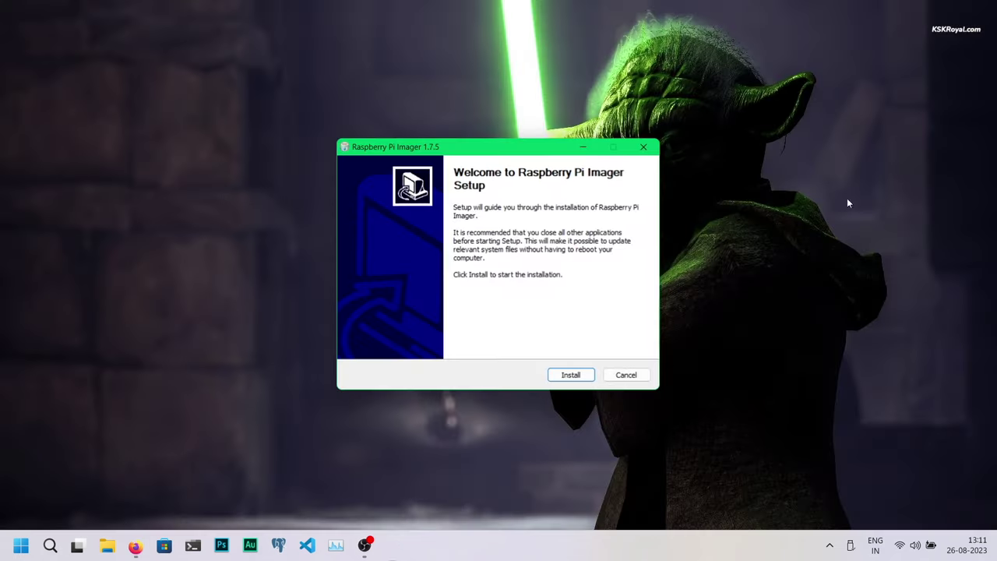
click(573, 375)
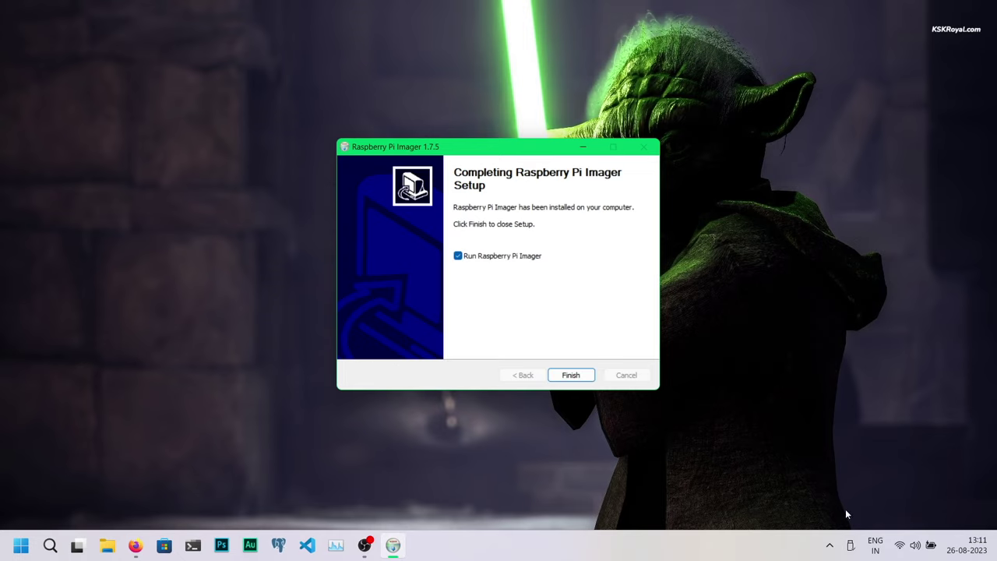
click(581, 377)
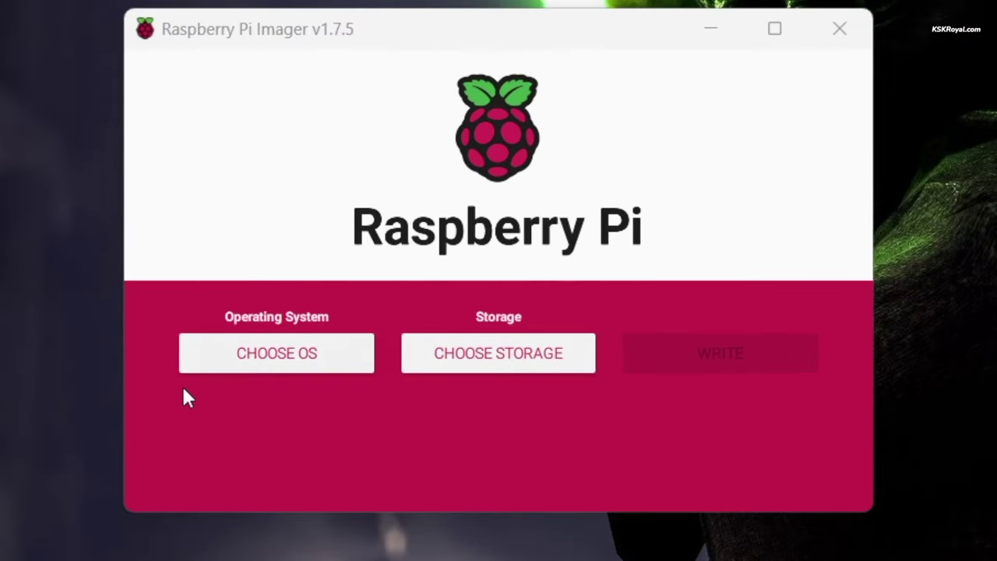
Step: Choose Raspberry Pi OS Lite (64-bit) from the Raspberry Pi OS (other) list
click(257, 374)
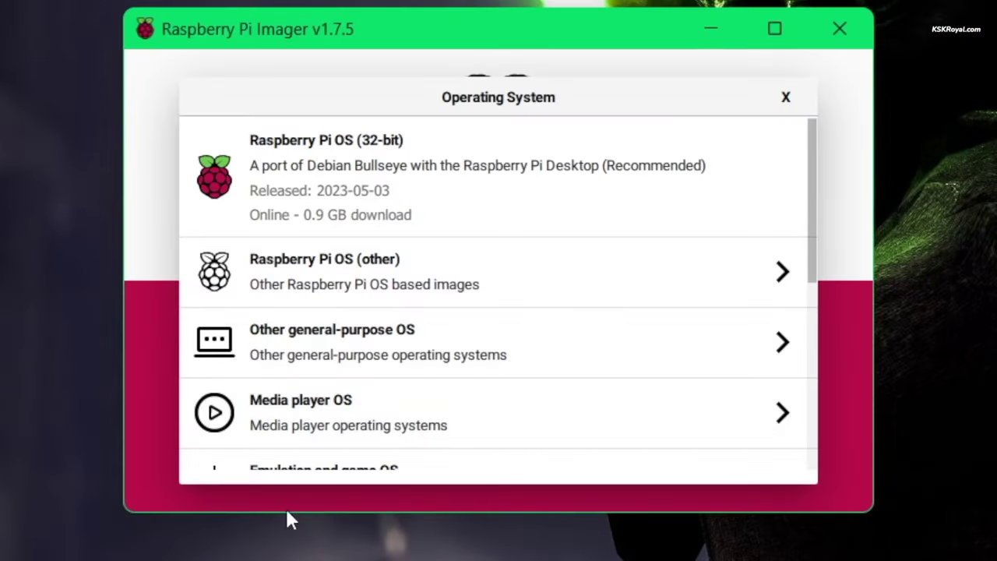
click(407, 263)
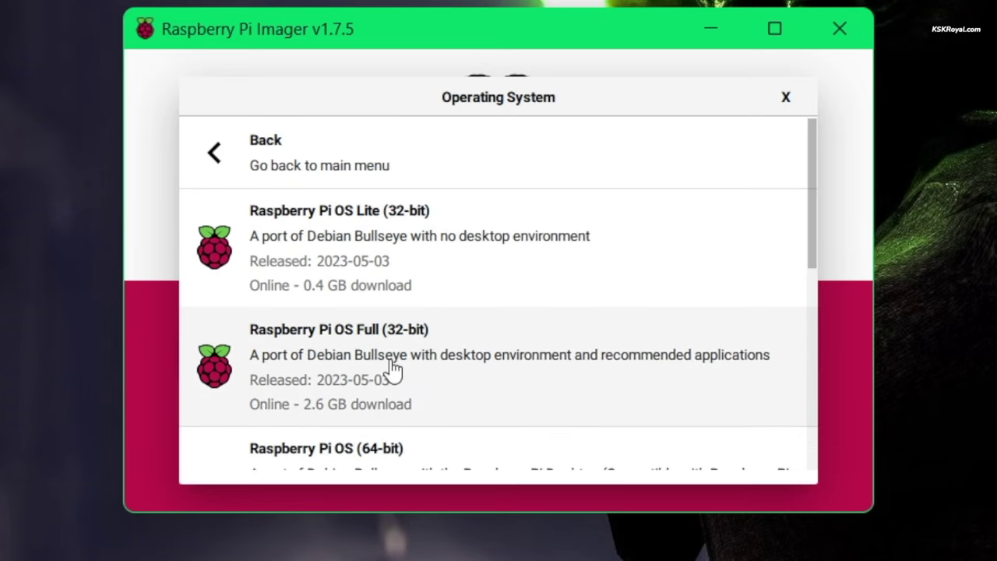
scroll(393, 371, down, 2)
scroll(420, 373, down, 3)
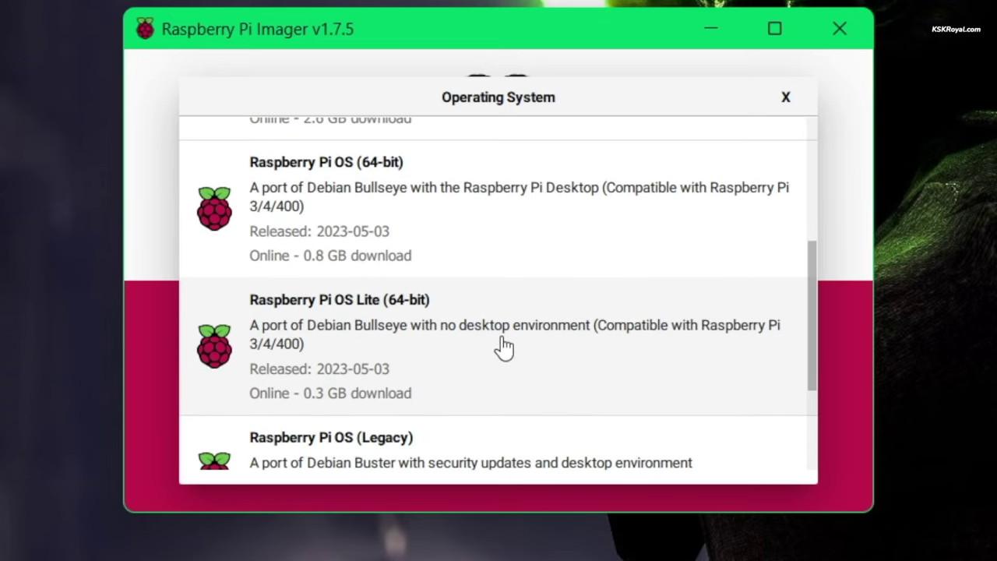
click(680, 367)
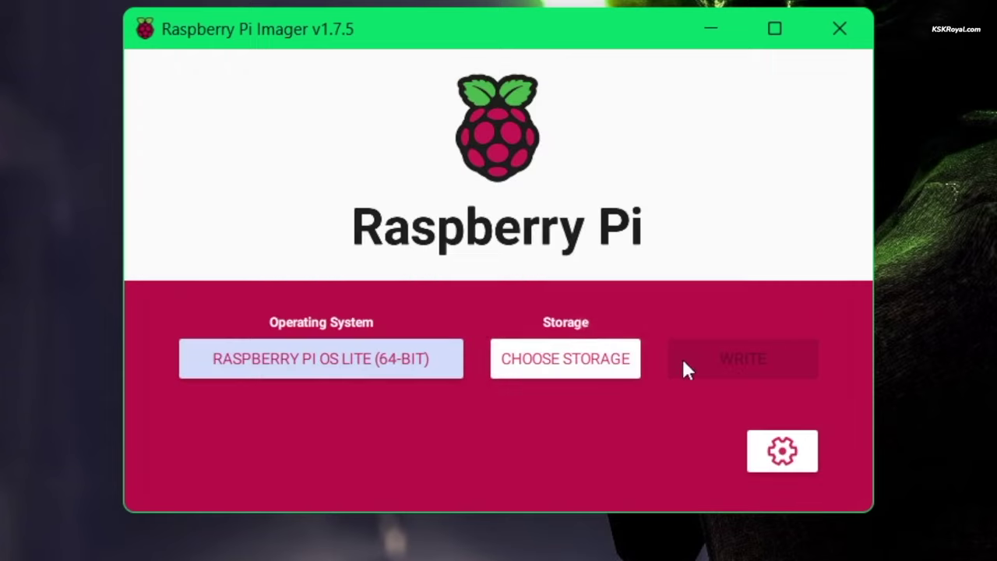
click(536, 360)
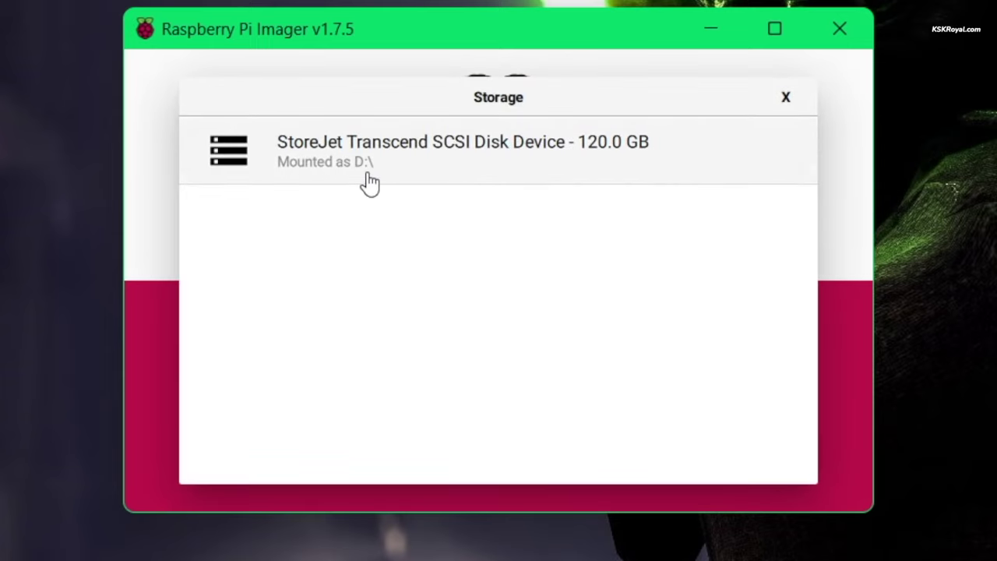
Step: Target the 120 GB StoreJet Transcend drive and enable custom hostname and password-based SSH
click(633, 192)
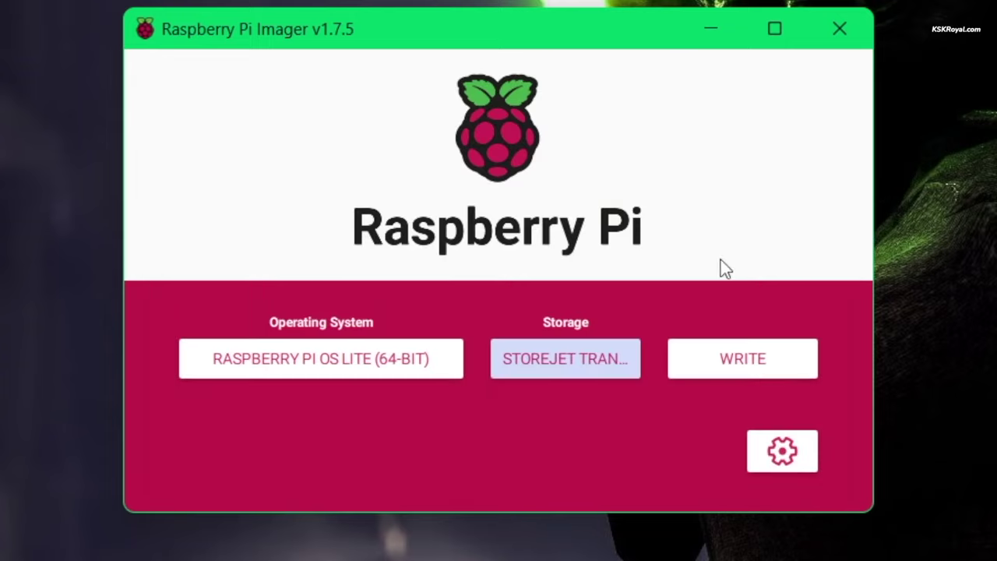
click(782, 451)
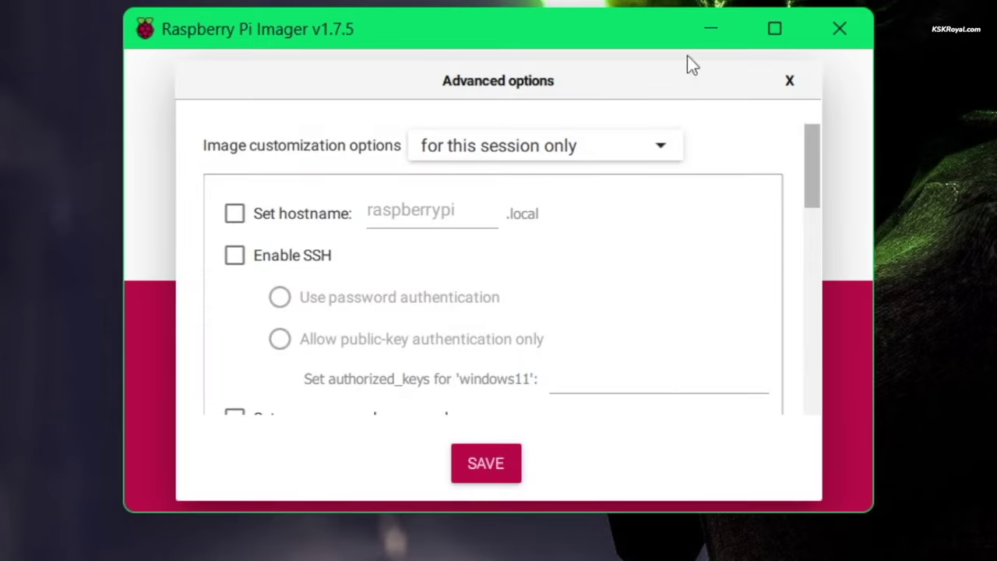
click(234, 213)
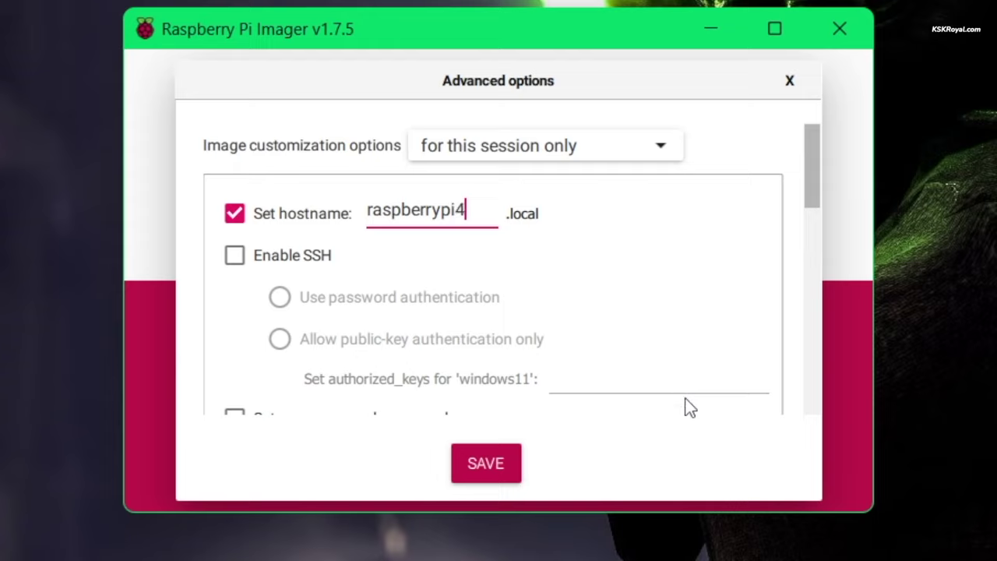
click(259, 263)
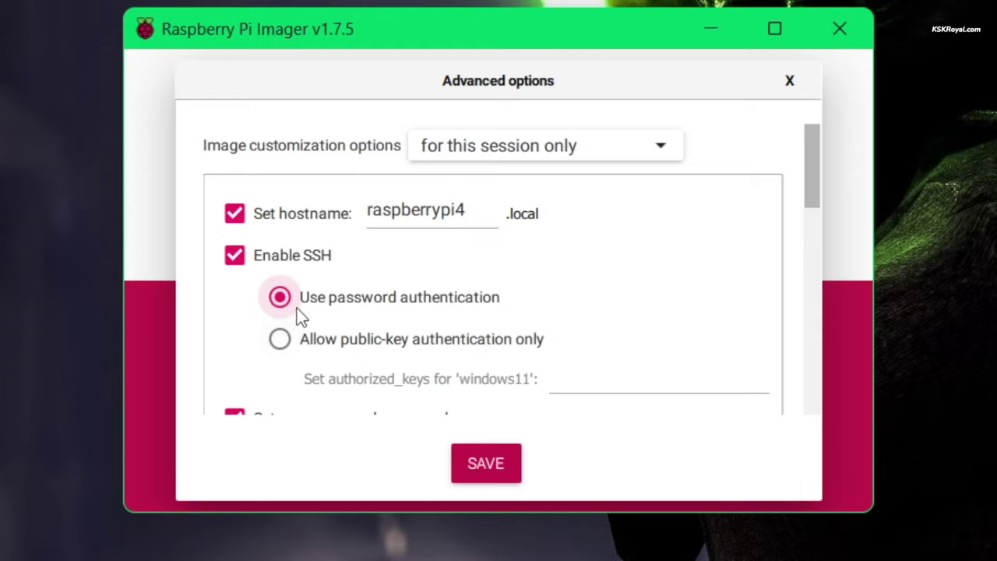
Step: Set the username to pi4 and enter the account password
scroll(349, 312, down, 3)
click(464, 319)
key(BackSpace)
key(BackSpace)
key(BackSpace)
key(BackSpace)
key(BackSpace)
key(BackSpace)
key(BackSpace)
key(BackSpace)
key(BackSpace)
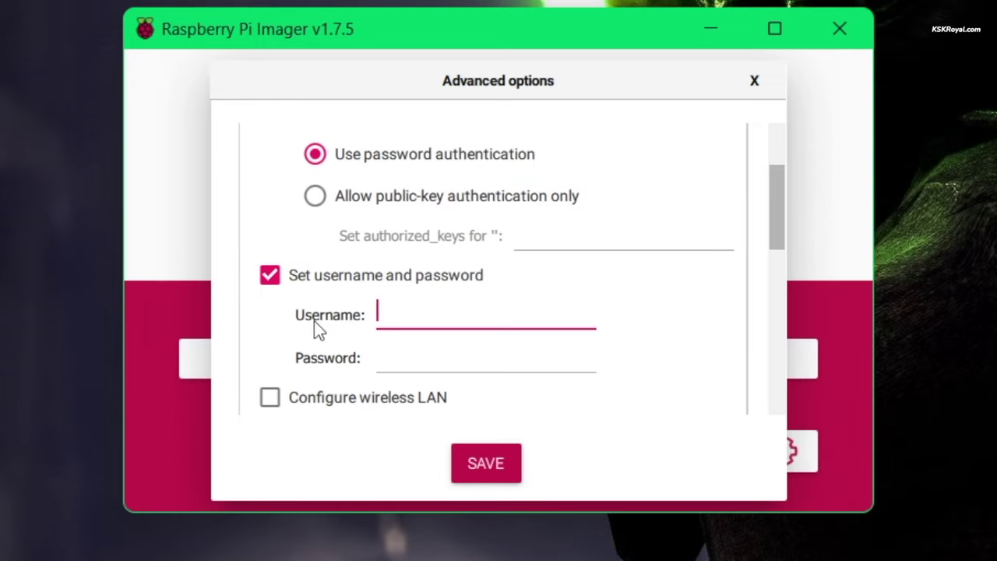
text(pi4)
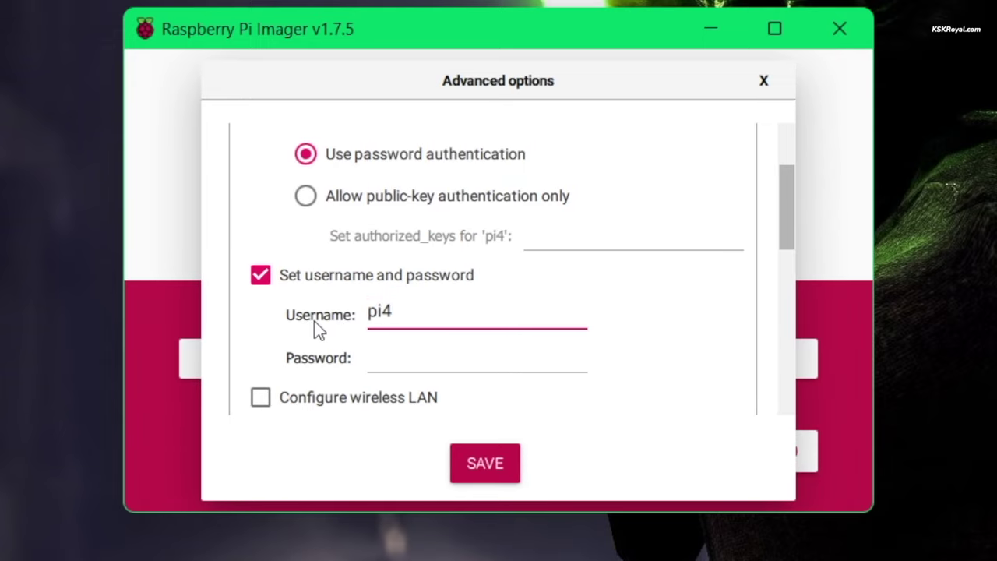
key(Tab)
text(1234)
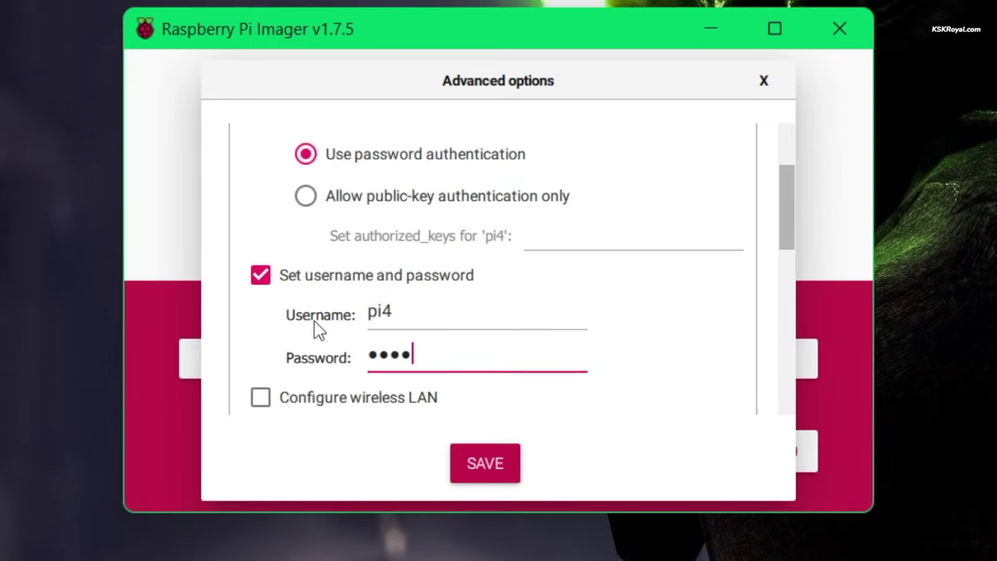
Step: Leave wireless LAN configuration off and enable time zone and keyboard locale settings
scroll(244, 281, down, 3)
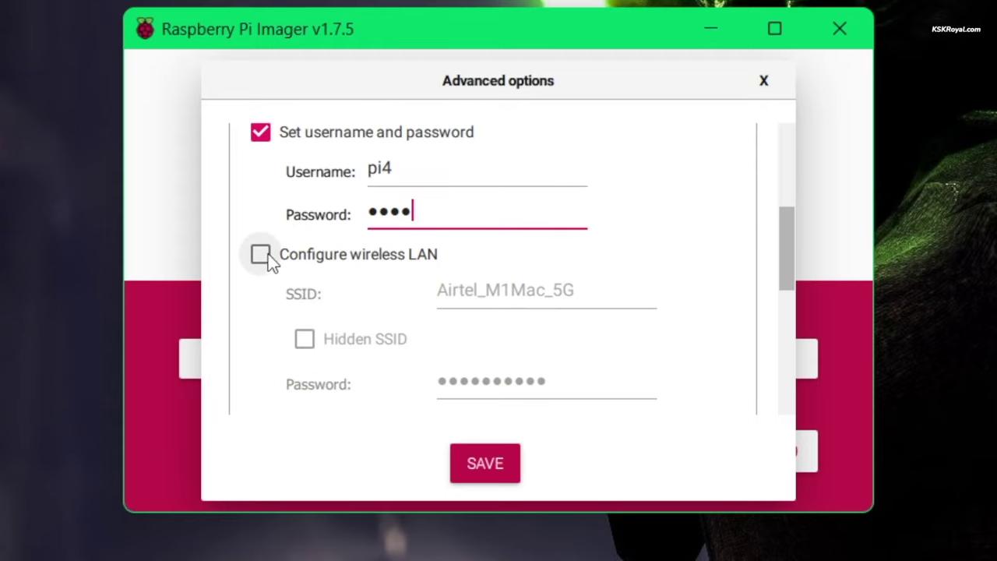
click(265, 255)
click(586, 289)
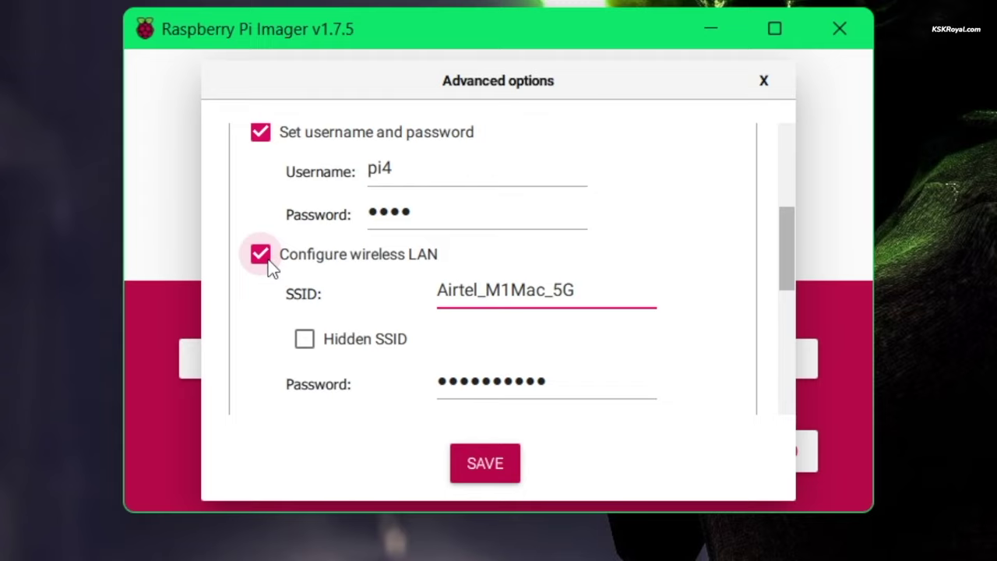
click(260, 255)
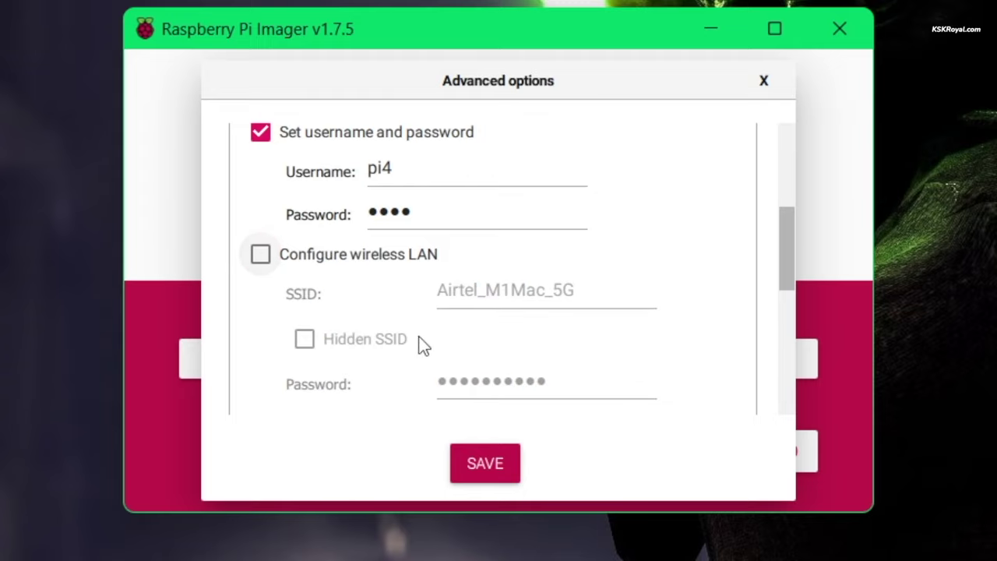
scroll(442, 348, down, 5)
click(279, 233)
scroll(671, 333, down, 2)
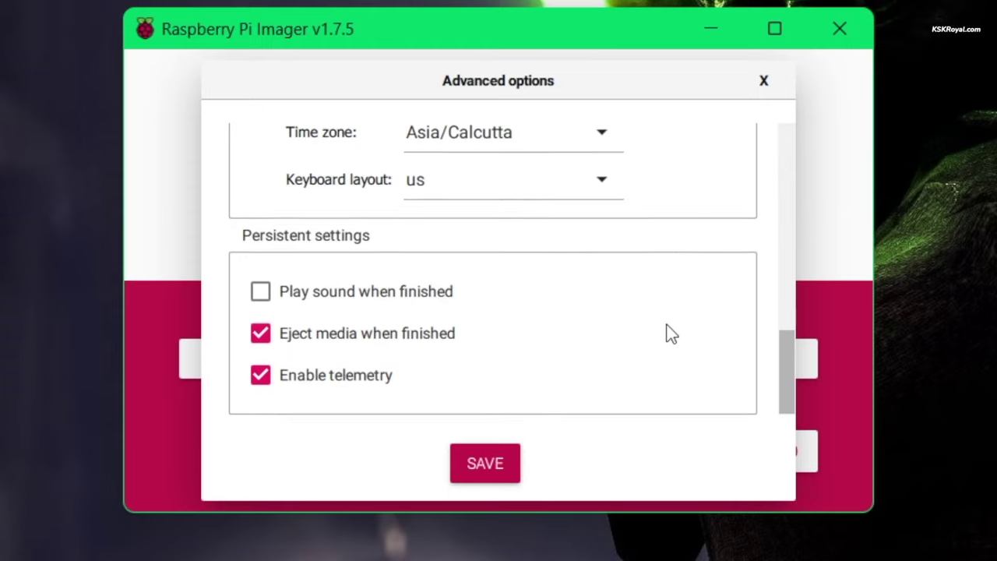
Step: Save the advanced options and write the OS to the StoreJet drive, confirming the erase
click(486, 460)
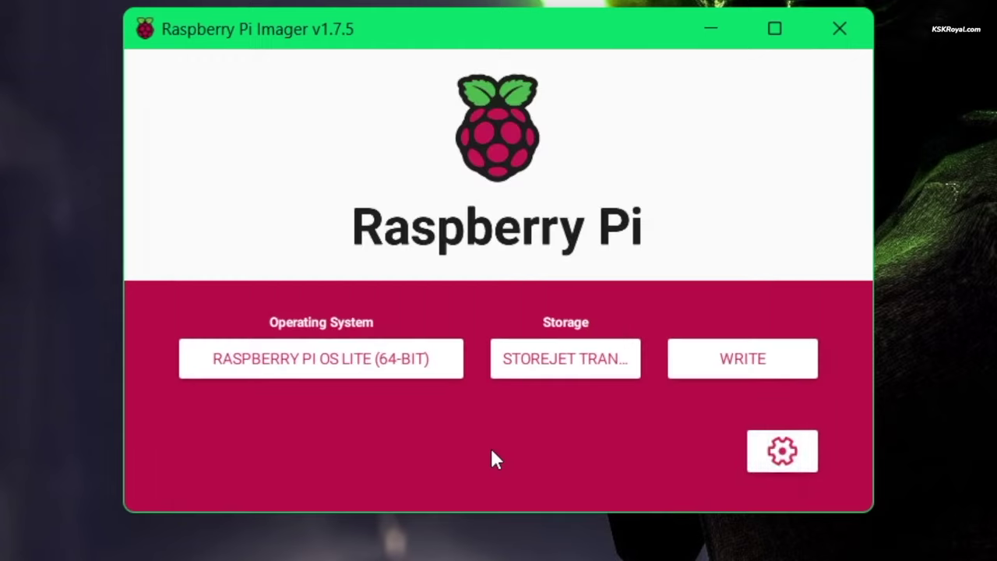
click(779, 363)
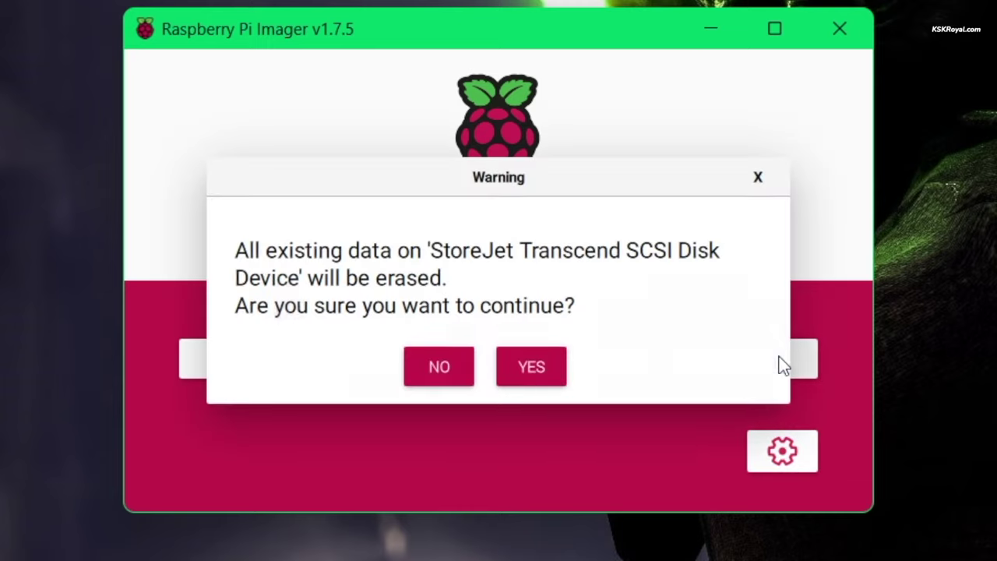
click(546, 366)
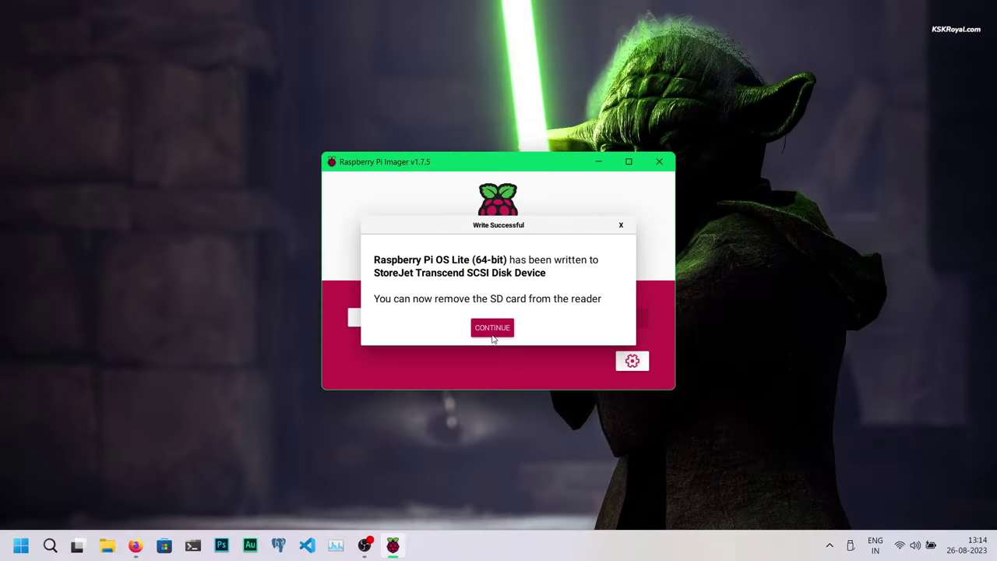
click(491, 328)
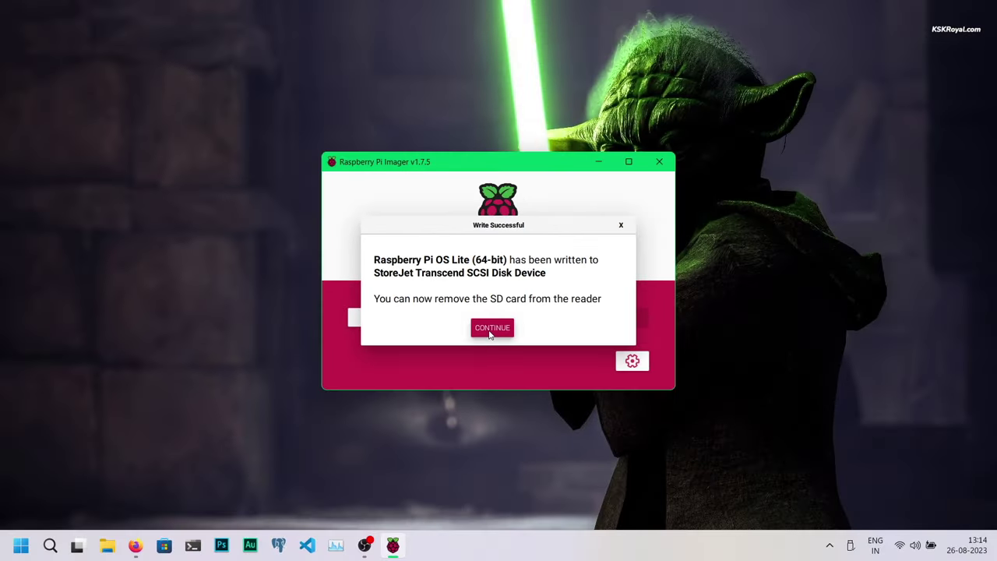
Step: Close Raspberry Pi Imager and safely eject the StoreJet Transcend drive
click(659, 162)
click(852, 545)
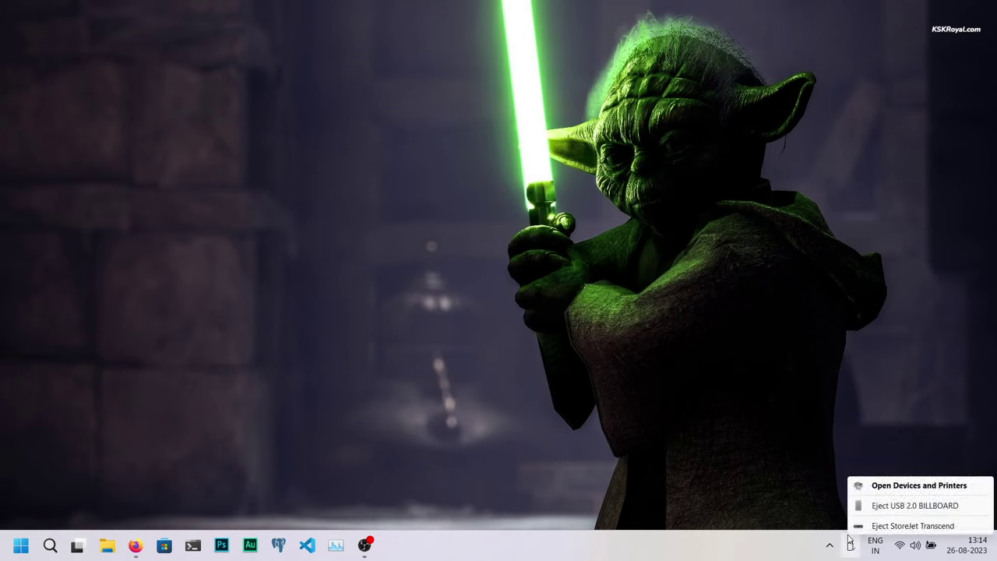
click(932, 526)
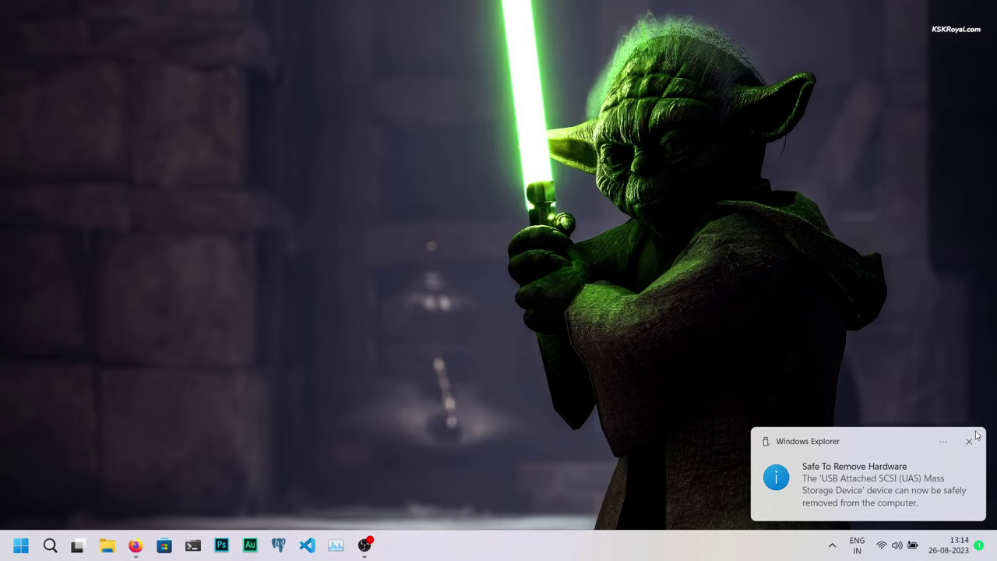
click(970, 441)
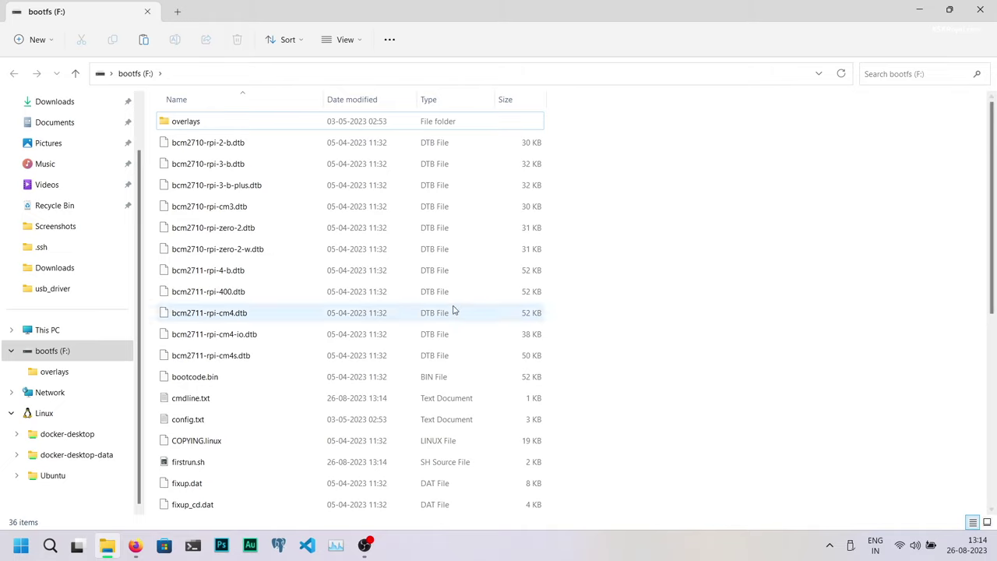
Step: Open the bootfs (F:) drive from This PC and select config.txt
click(71, 332)
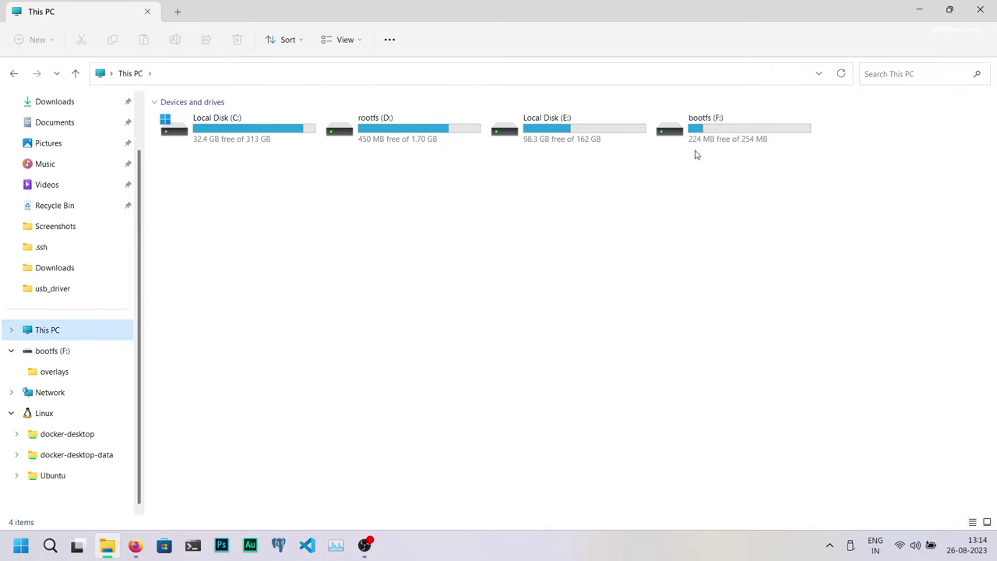
click(740, 142)
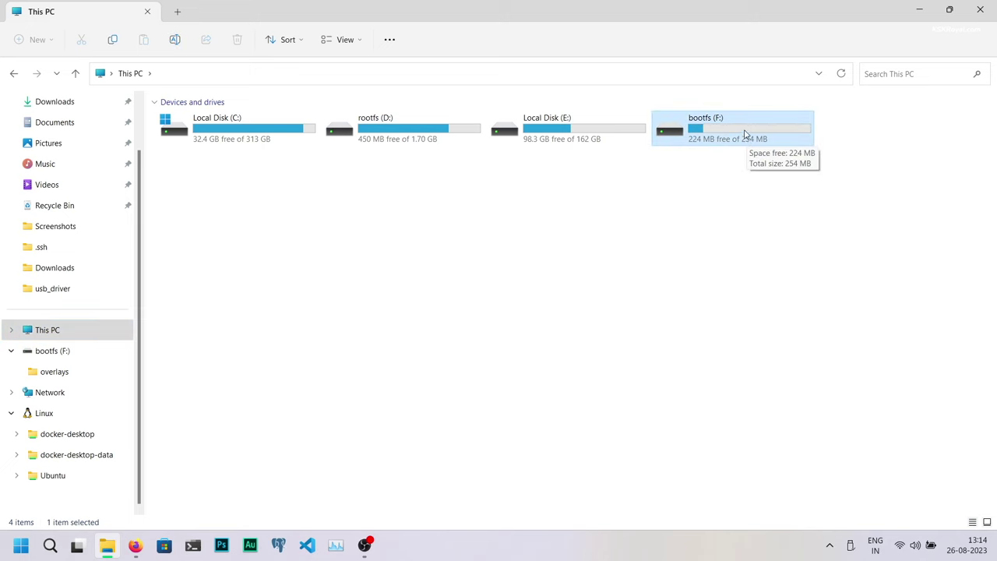
double_click(746, 140)
click(175, 422)
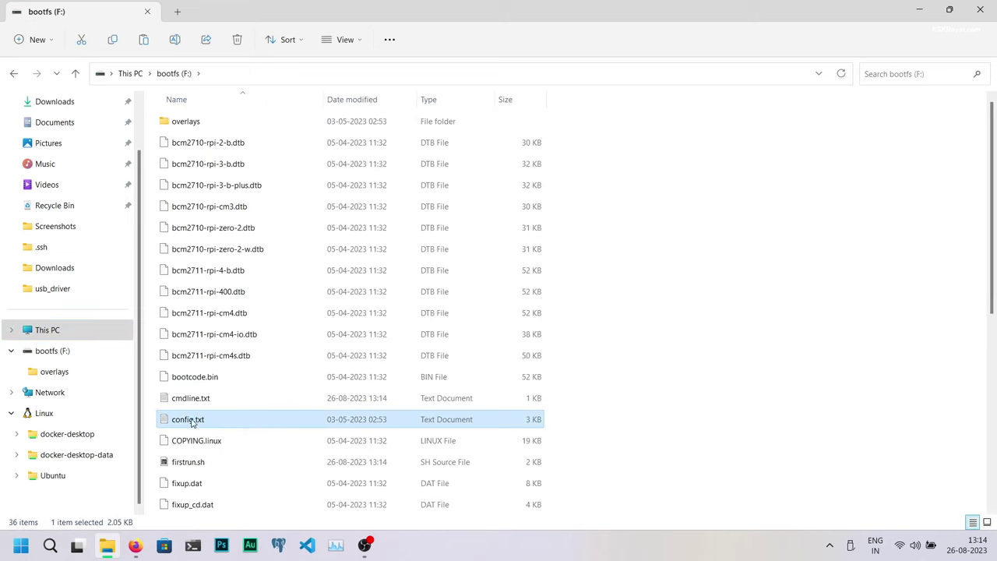
Step: Open config.txt in a maximized Notepad and type the overclock lines after the final [all]
double_click(223, 421)
double_click(504, 130)
ctrl+scroll(449, 403, up, 7)
scroll(457, 374, down, 15)
click(218, 475)
key(Return)
key(Return)
key(Return)
key(Return)
key(Return)
key(Return)
key(Return)
key(Return)
key(Return)
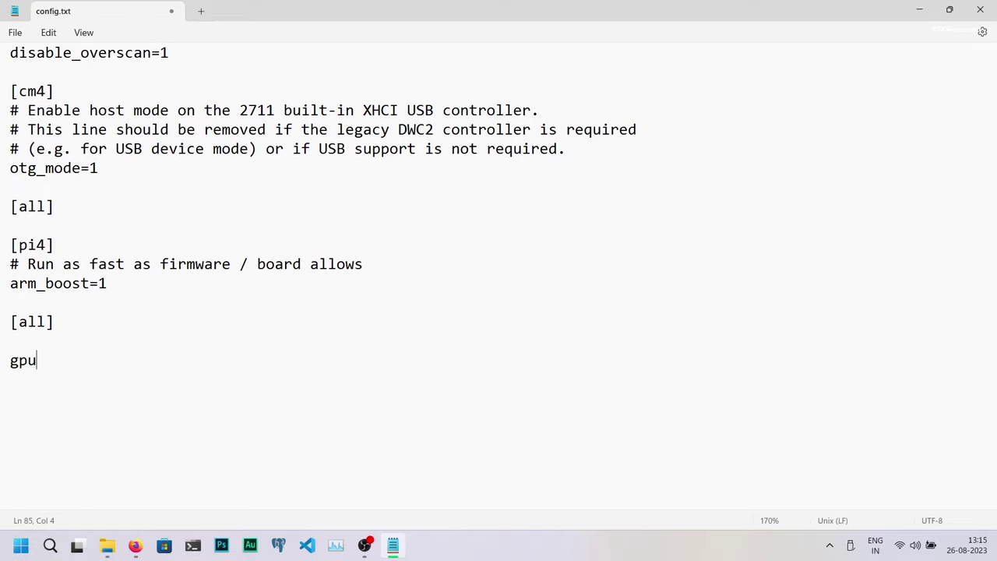
text(m_freq=2000)
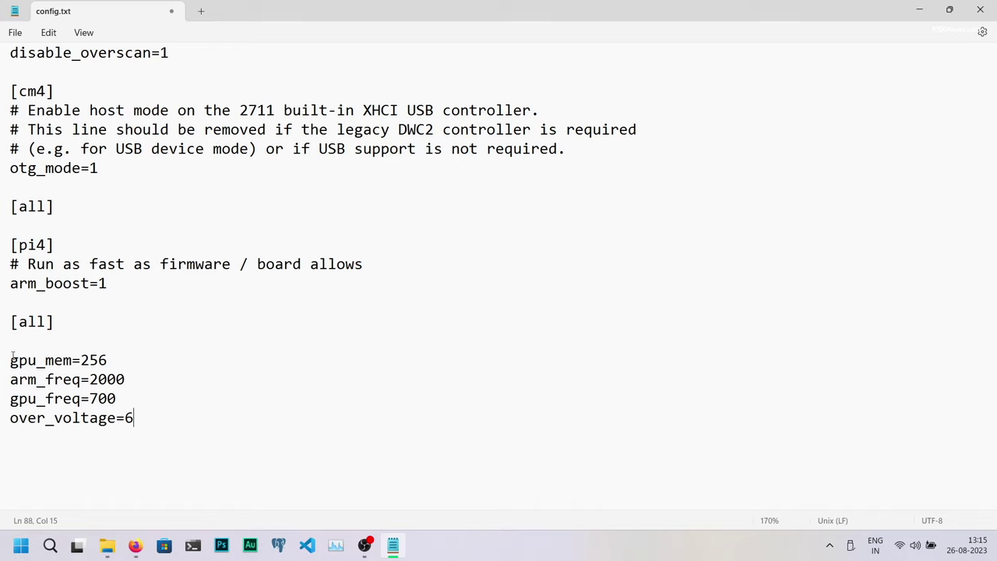
Step: Check the gpu_mem=256, arm_freq=2000 and over_voltage=6 lines, then save config.txt and close Notepad
drag(12, 356, 93, 360)
drag(135, 387, 2, 382)
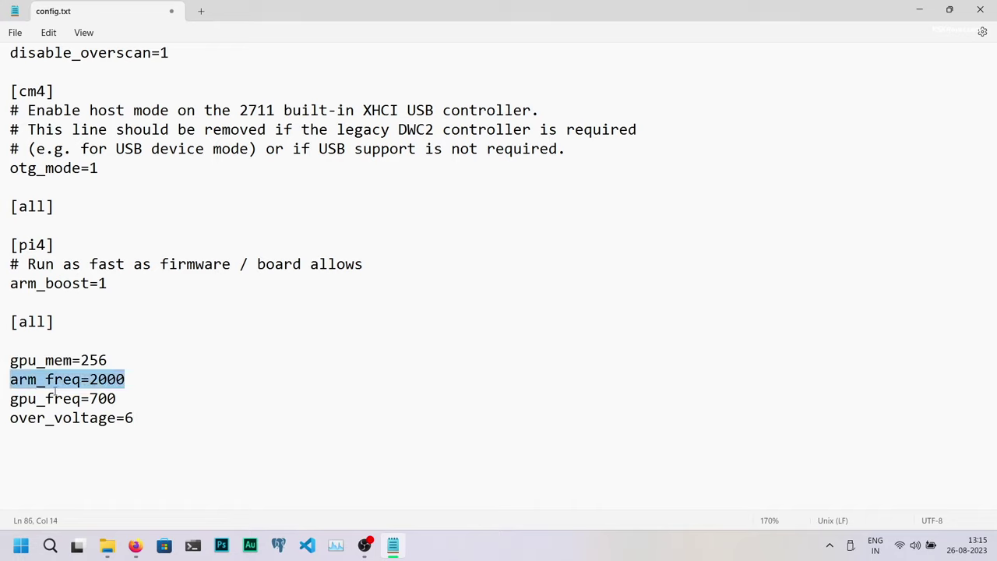
drag(122, 398, 2, 399)
key(Down)
key(shift+End)
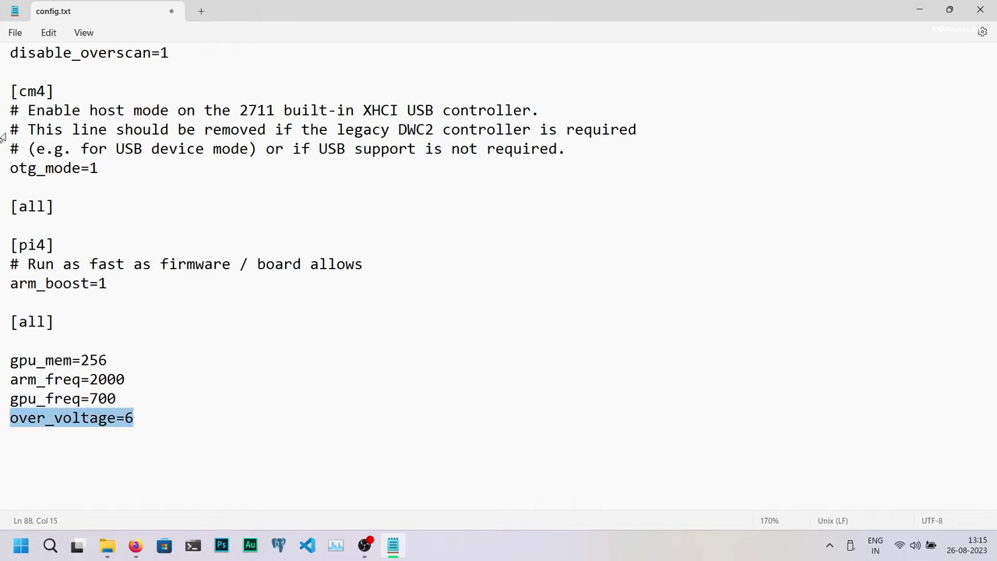
click(12, 34)
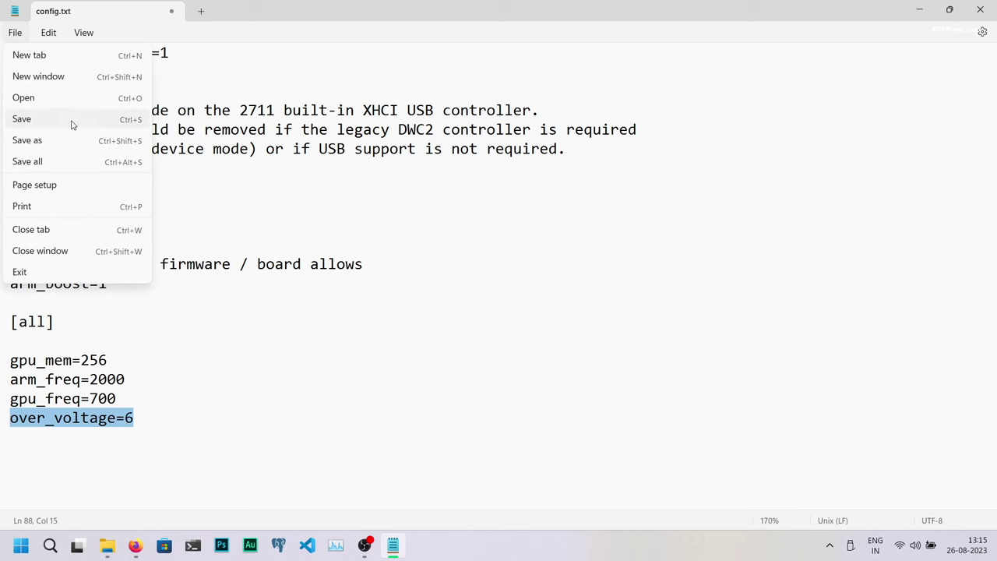
click(74, 121)
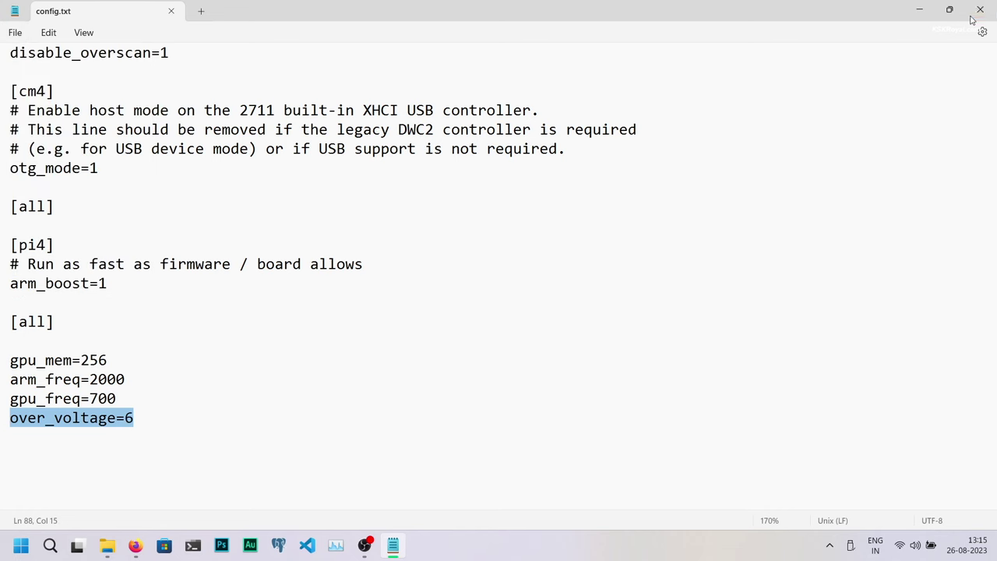
click(980, 9)
Step: Close File Explorer and eject the StoreJet Transcend card from the system tray
click(980, 7)
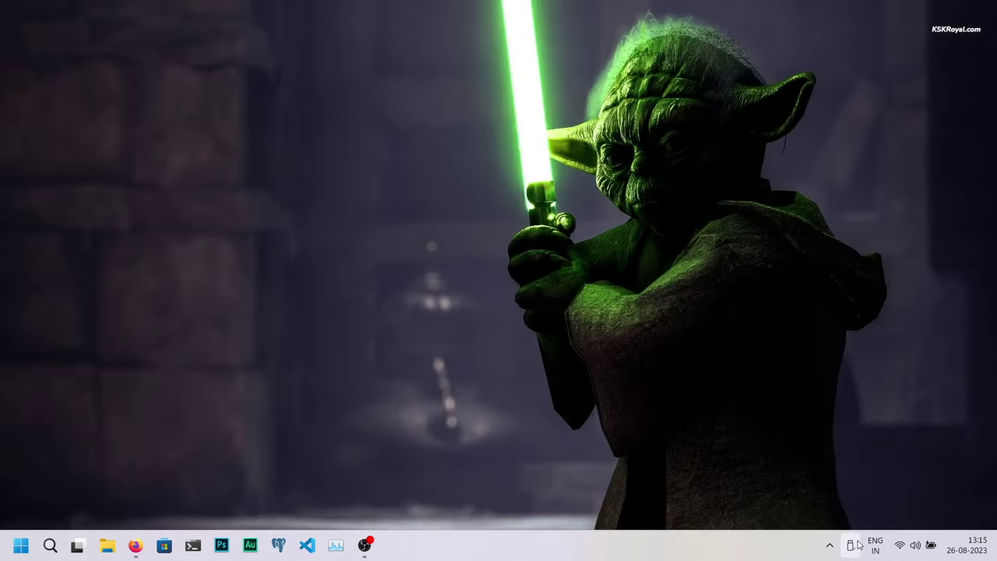
click(851, 546)
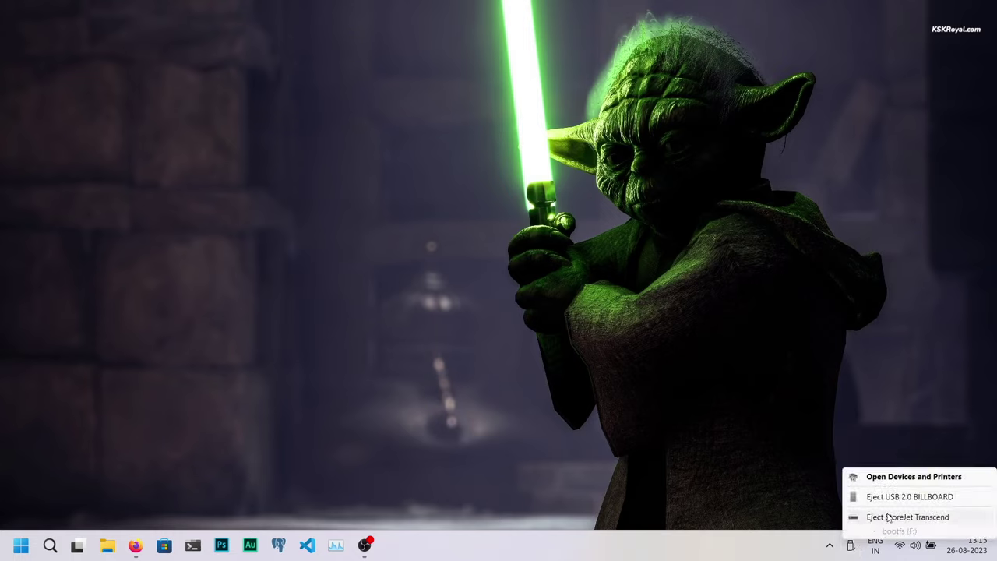
click(888, 517)
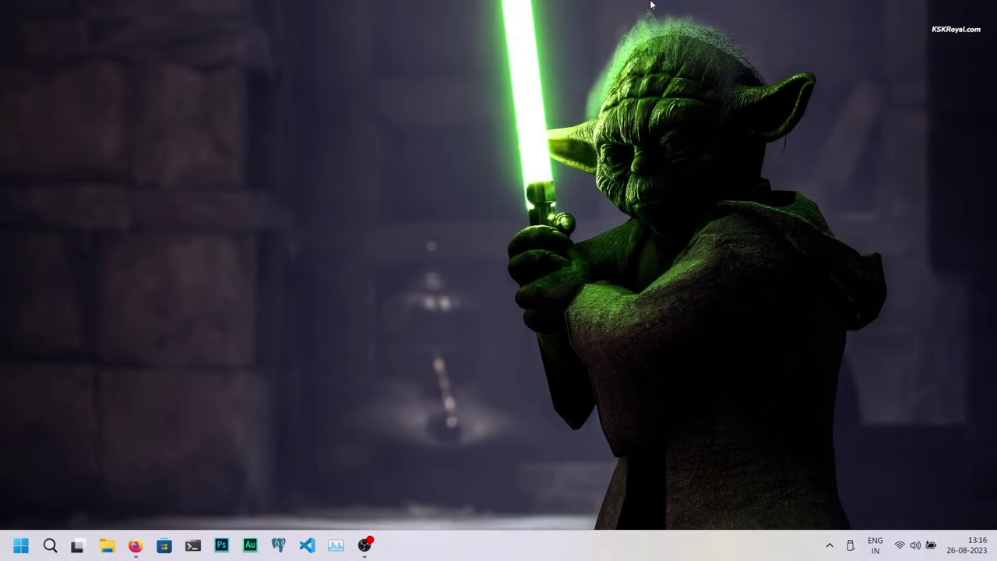
Step: Run ping -4 raspberrypi4.local in a maximized PowerShell window
key(super+4)
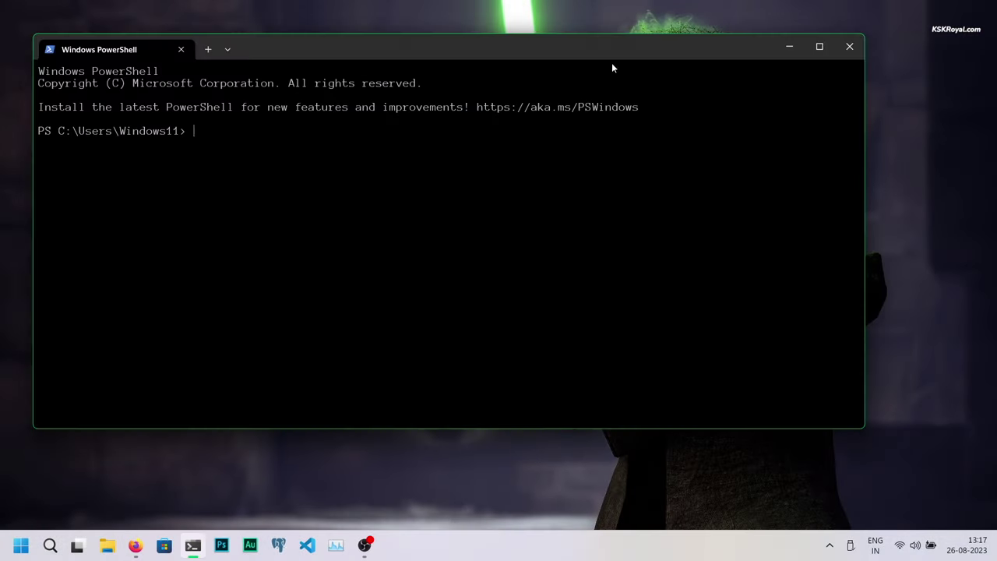
double_click(612, 51)
scroll(582, 285, up, 5)
text(ping -4 raspberr)
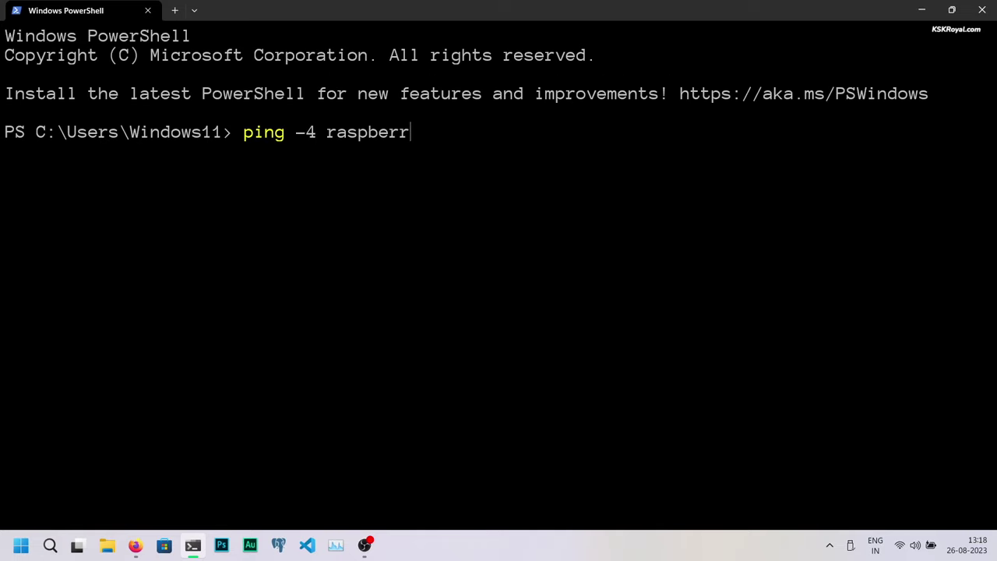
text(ypi4.local)
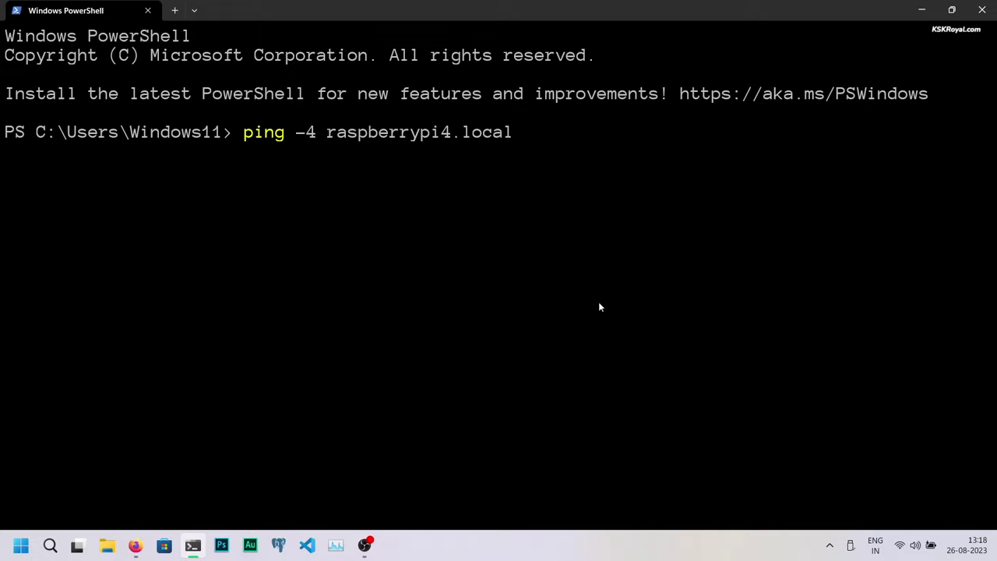
key(Return)
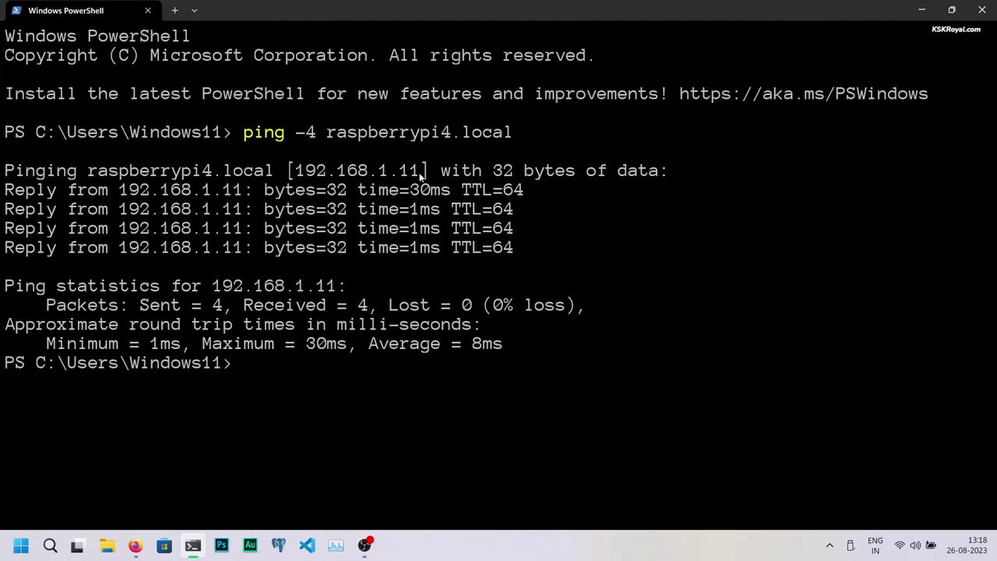
Step: Select and copy the Pi's reply address 192.168.1.11
drag(421, 176, 298, 175)
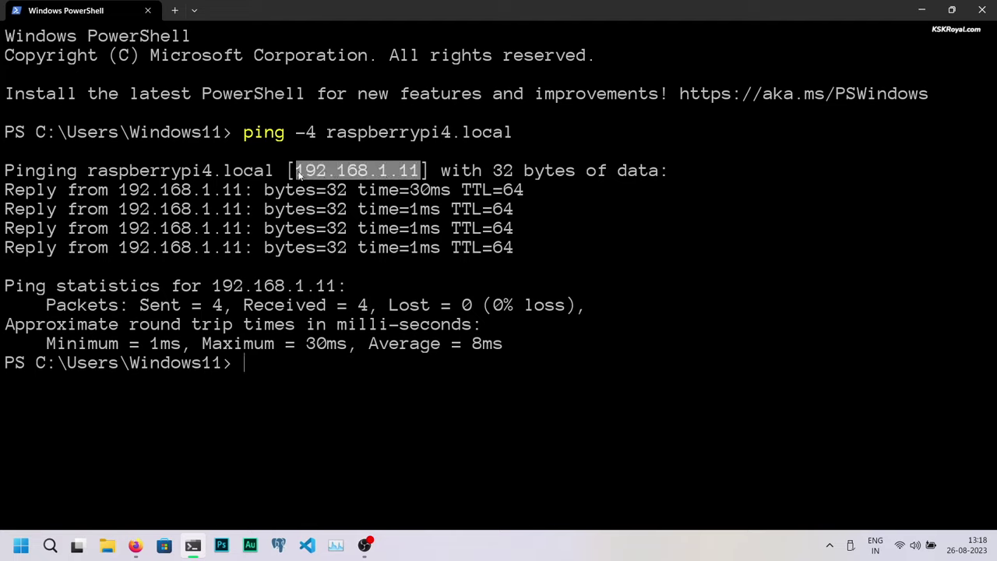
key(ctrl+c)
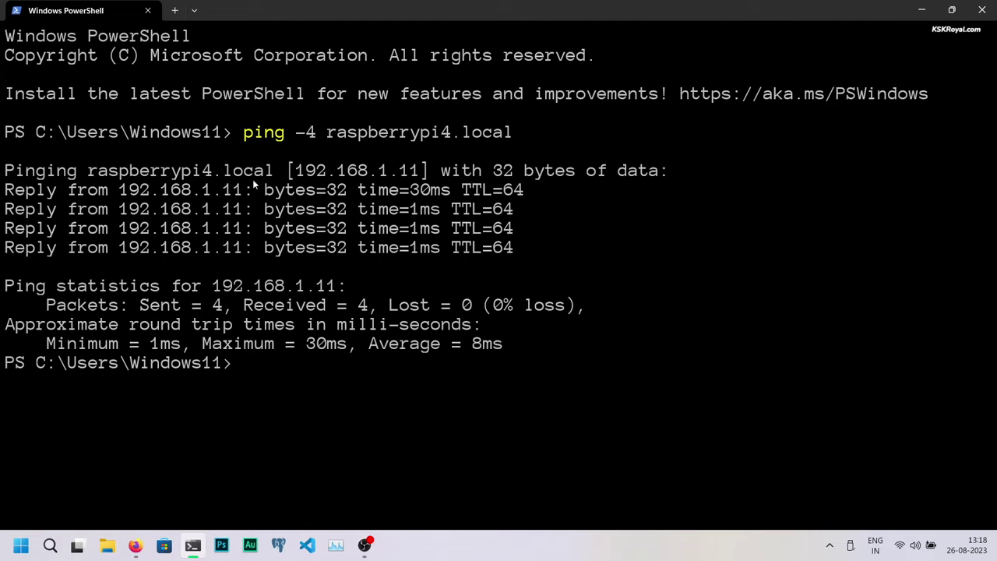
drag(414, 173, 304, 175)
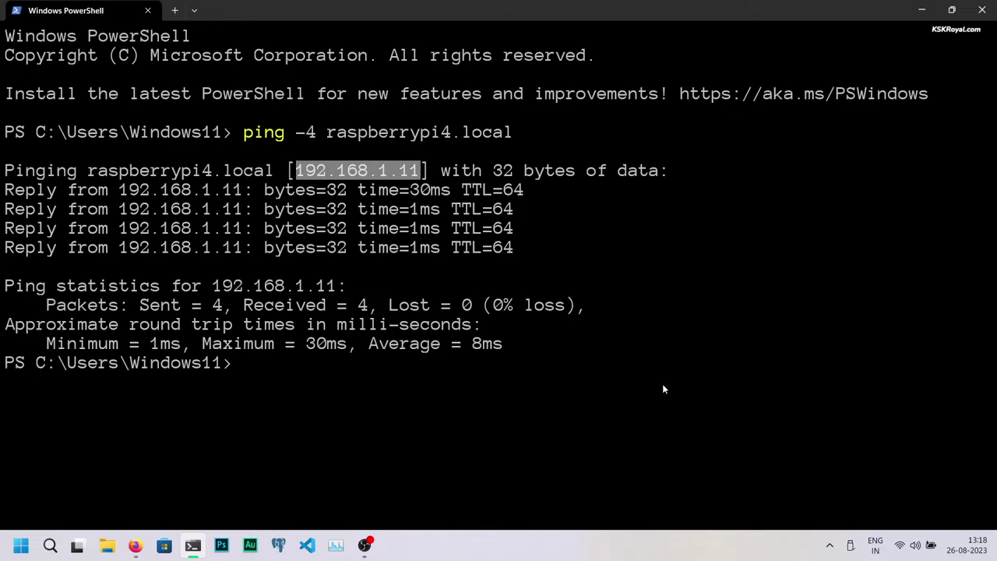
key(ctrl+l)
text(ssh )
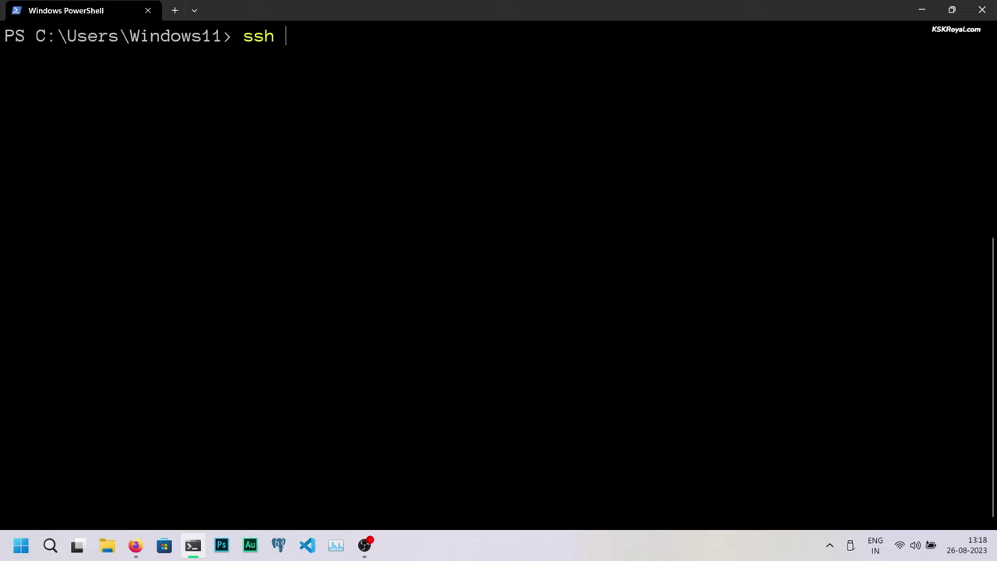
text(pi4@)
key(ctrl+v)
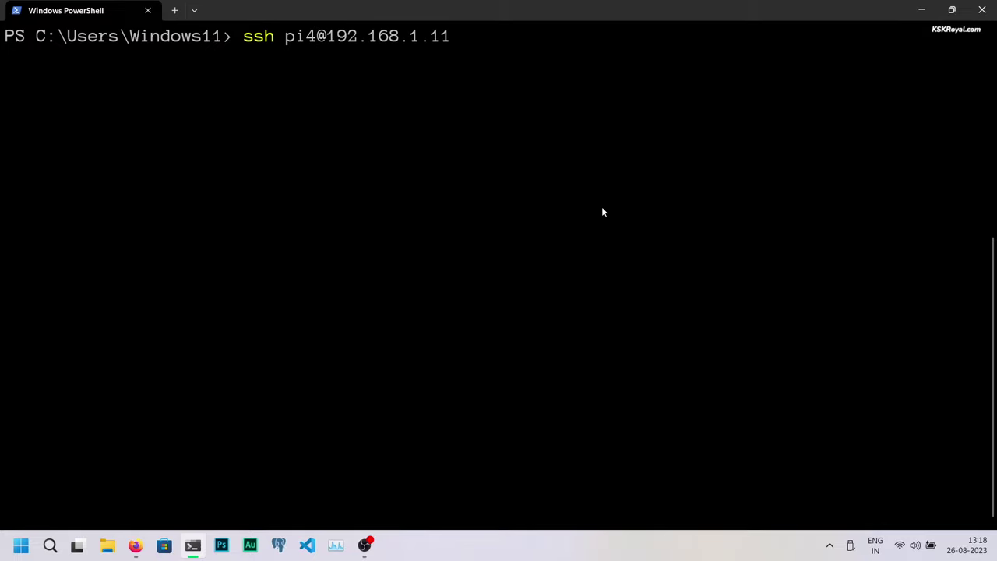
key(Return)
text(yes)
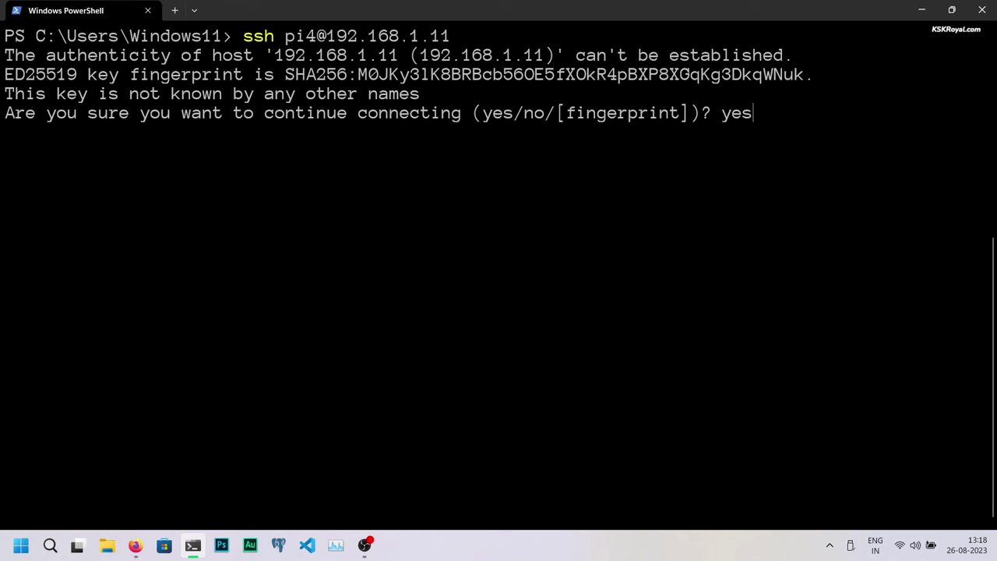
key(Return)
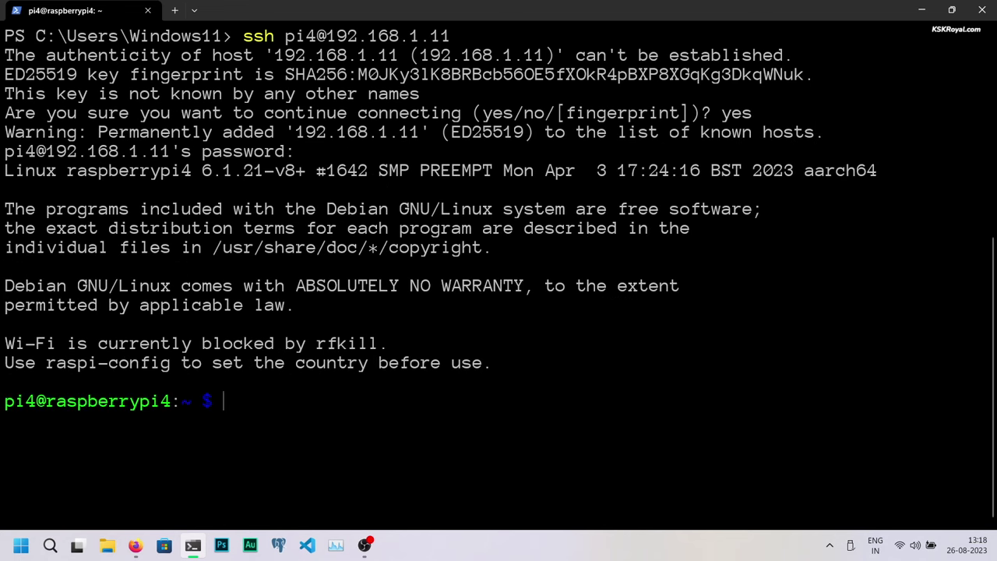
Step: Clear the screen and run sudo apt update on the Pi
key(ctrl+l)
text(sudo apt up)
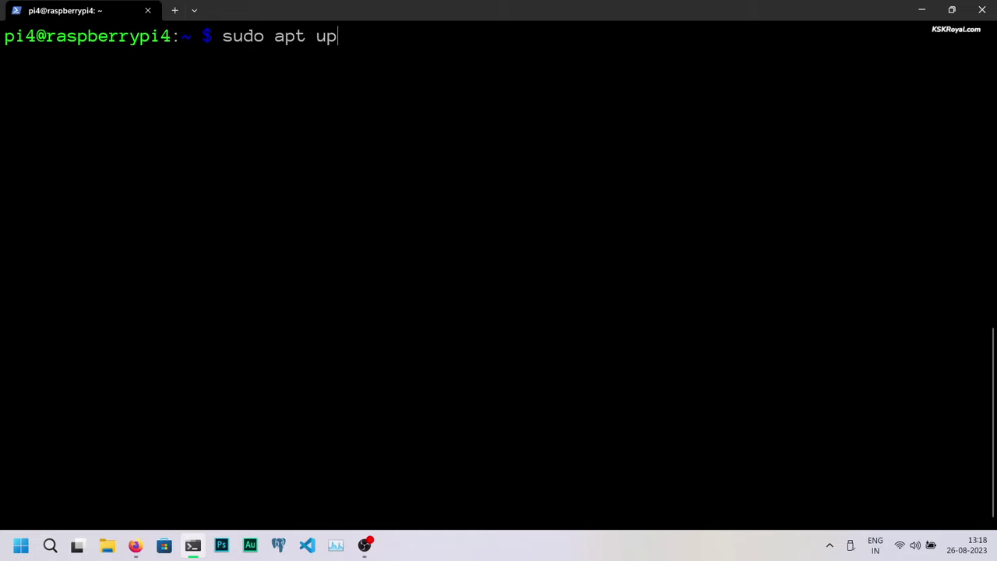
text(date)
key(Return)
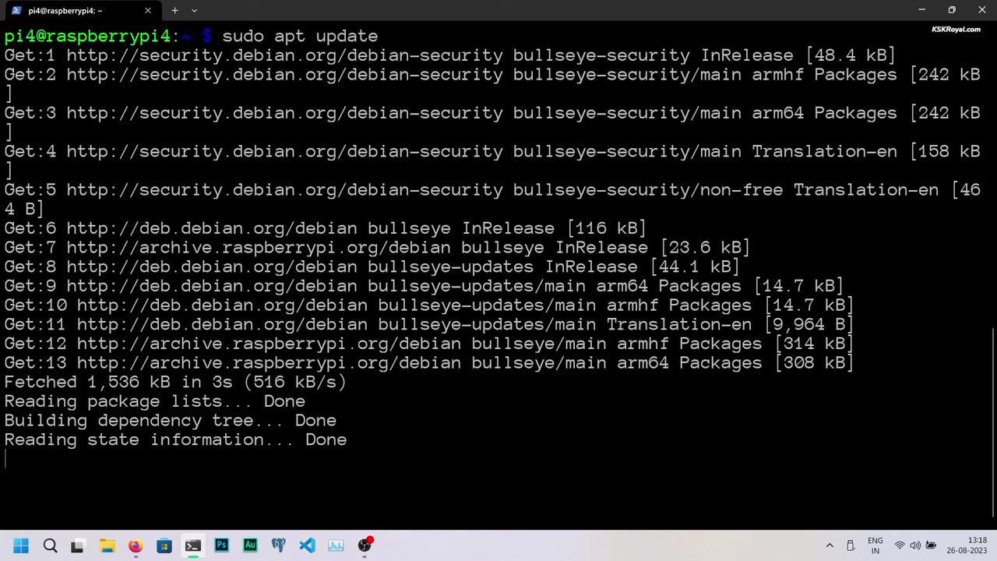
Step: Edit /etc/ssh/sshd_config in nano, uncommenting ClientAliveInterval (1000000) and ClientAliveCountMax 3
key(ctrl+l)
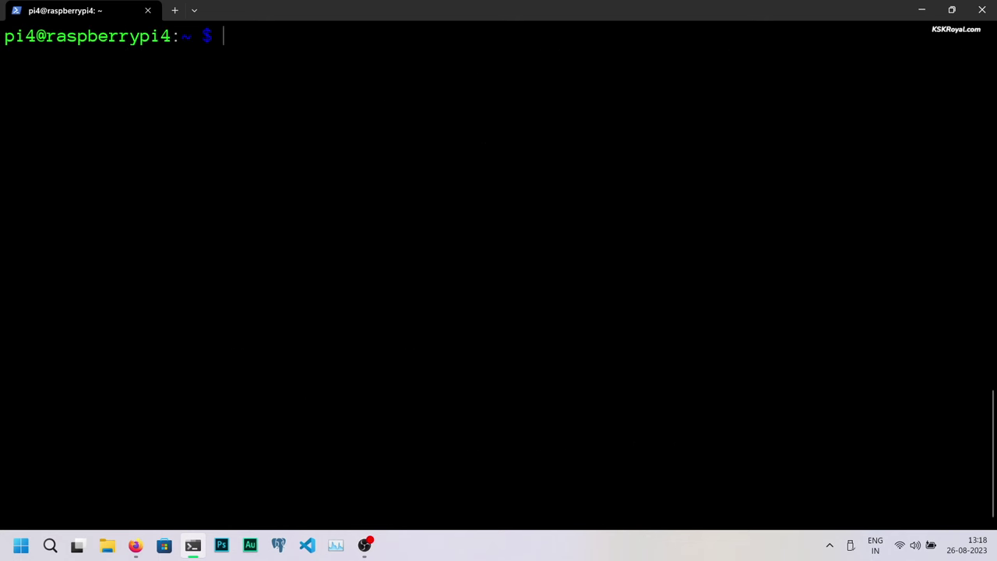
text(sudo nano /etc/ssh/)
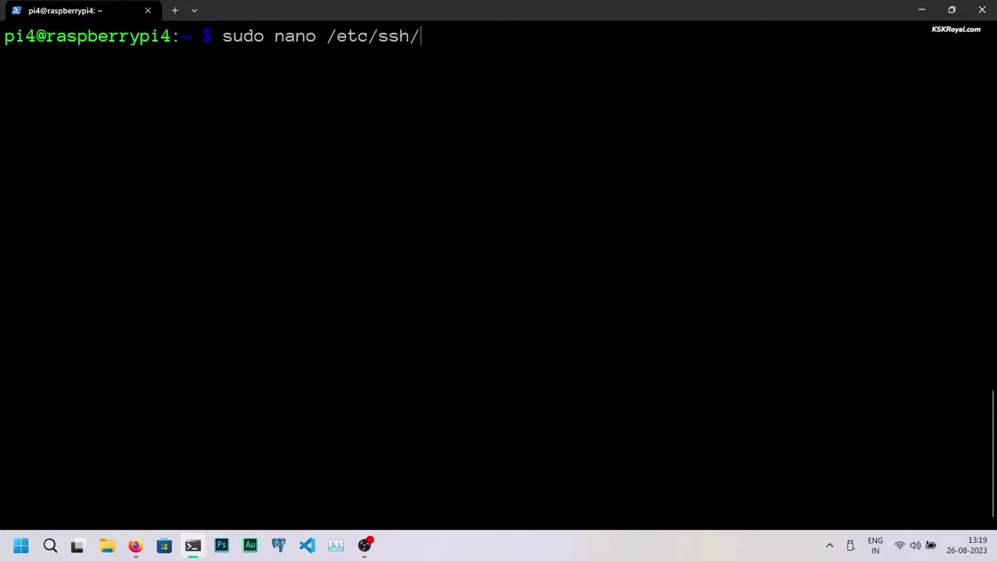
text(sshd)
key(Tab)
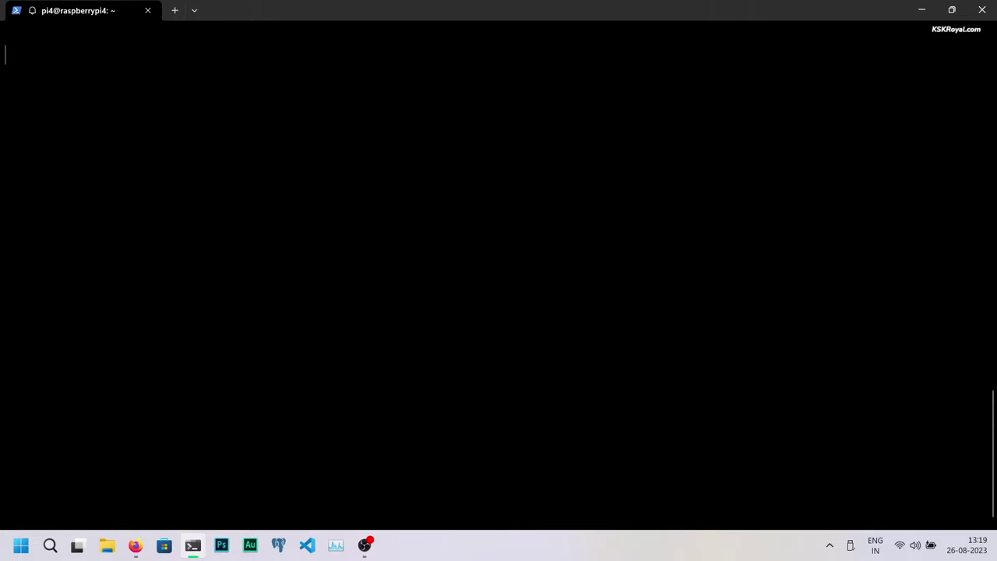
key(Return)
key(Down)
key(Down)
key(Down)
key(Down)
key(Down)
key(Down)
key(Down)
key(Down)
key(Down)
key(Down)
key(Down)
key(Down)
key(Down)
key(Down)
key(Down)
key(Down)
key(Down)
key(Down)
key(Down)
key(Down)
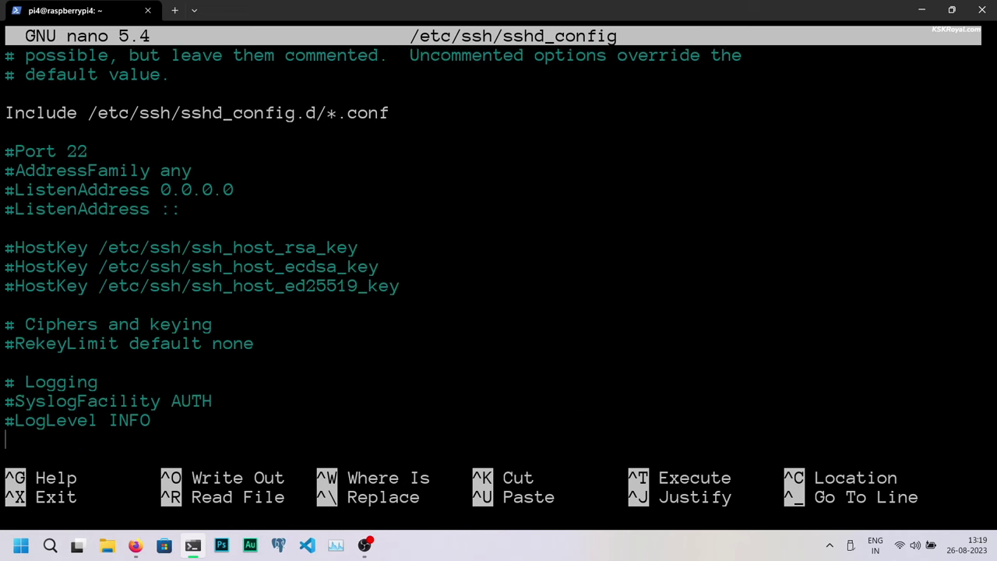
key(Down)
key(Down)
key(Down)
key(Down)
key(Down)
key(Down)
key(Down)
key(Down)
key(Down)
key(Down)
key(Down)
key(Down)
key(Down)
key(Down)
key(Down)
key(Down)
key(Down)
key(Down)
key(Down)
key(Down)
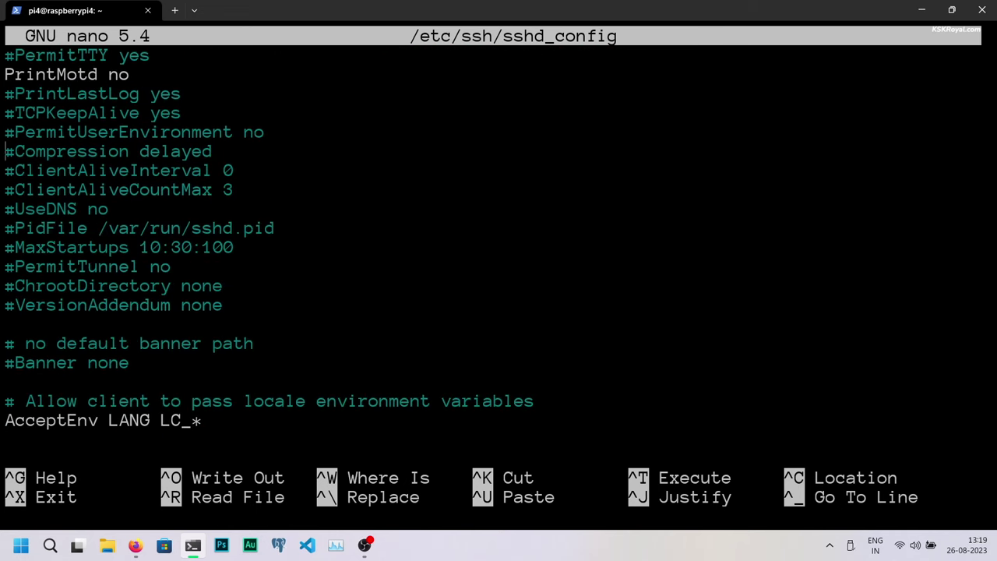
key(Down)
key(BackSpace)
key(BackSpace)
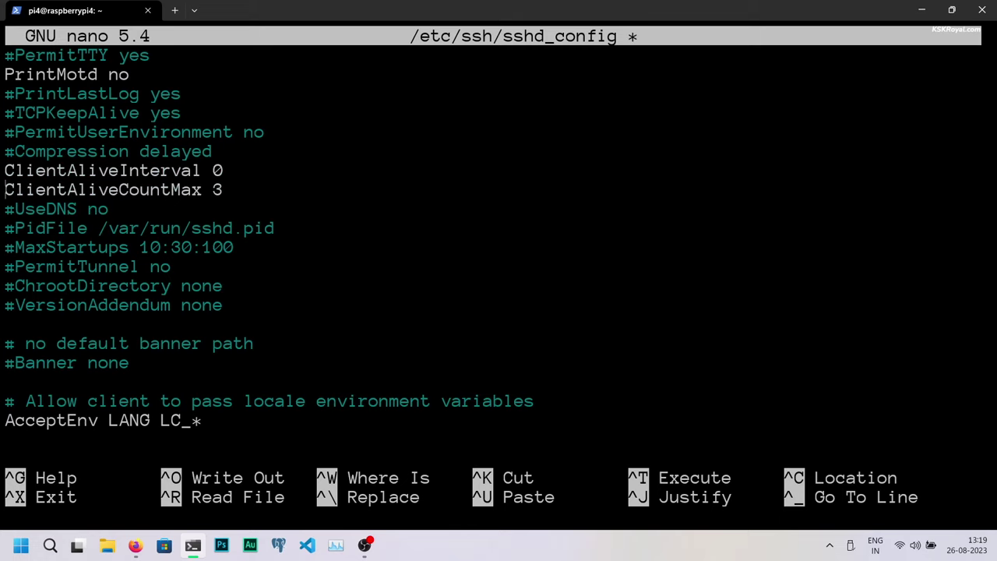
text(1000)
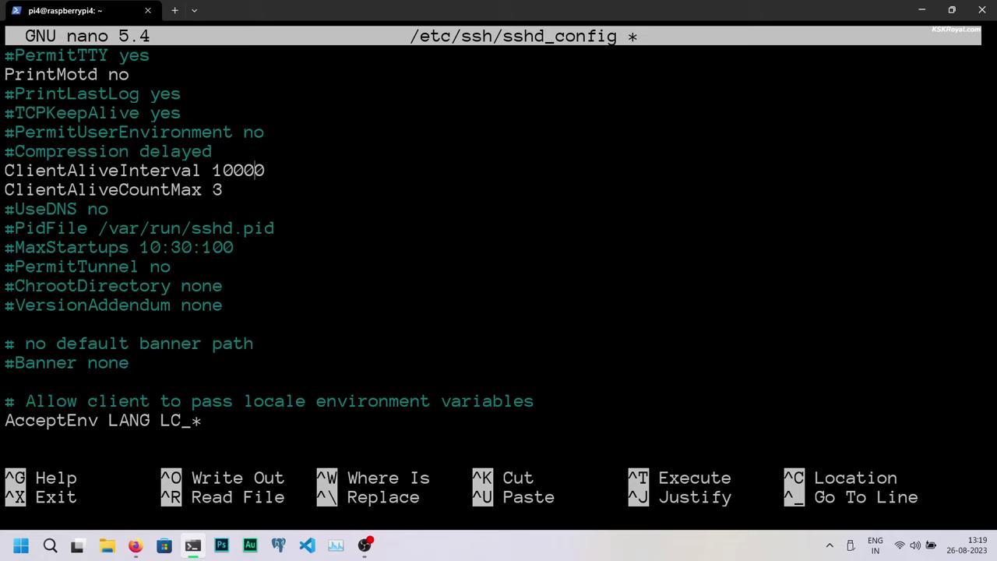
text(000)
Step: Save sshd_config, exit nano, and run sudo systemctl reload ssh
key(ctrl+o)
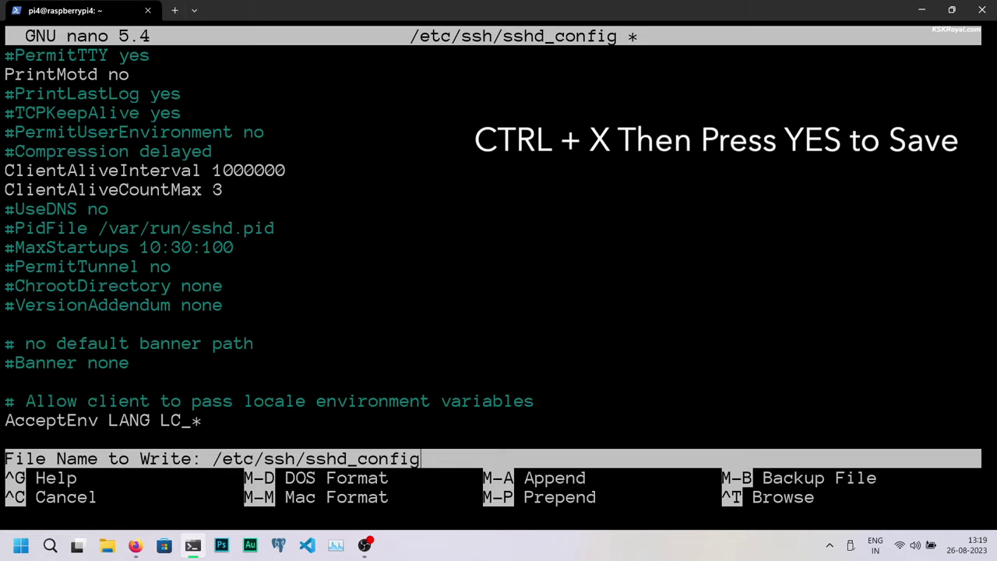
key(Return)
key(ctrl+x)
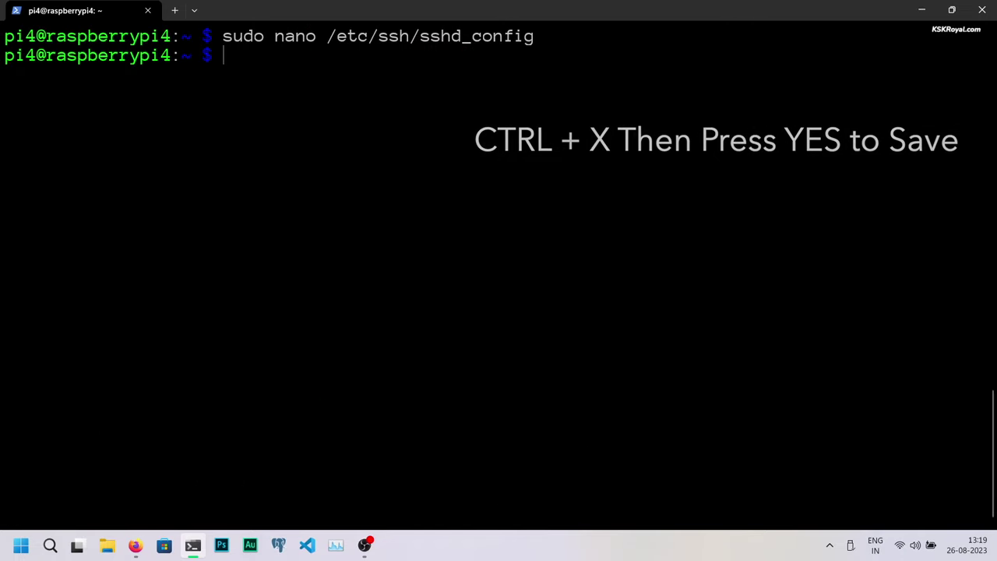
text(sudo )
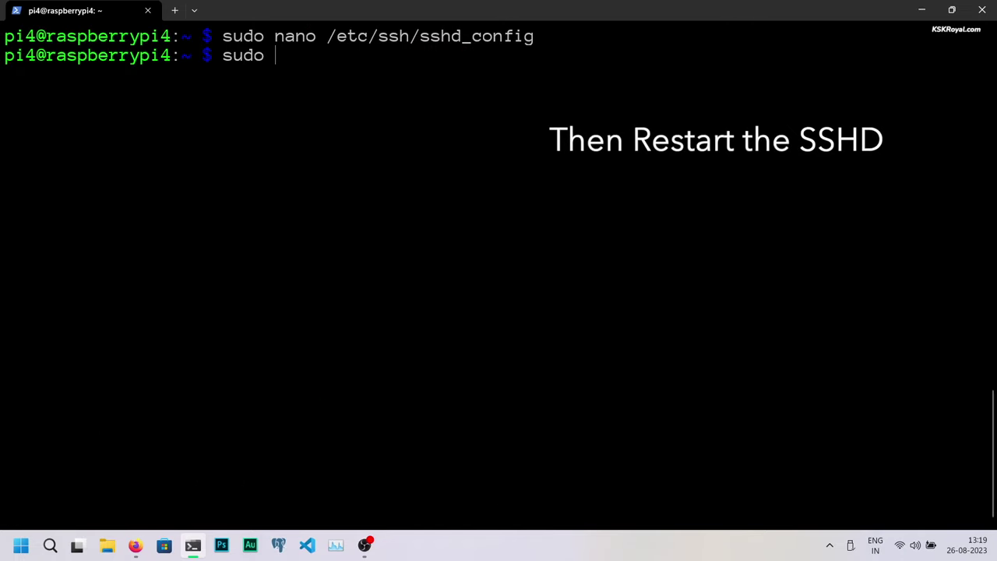
text(systemctl reload ssh)
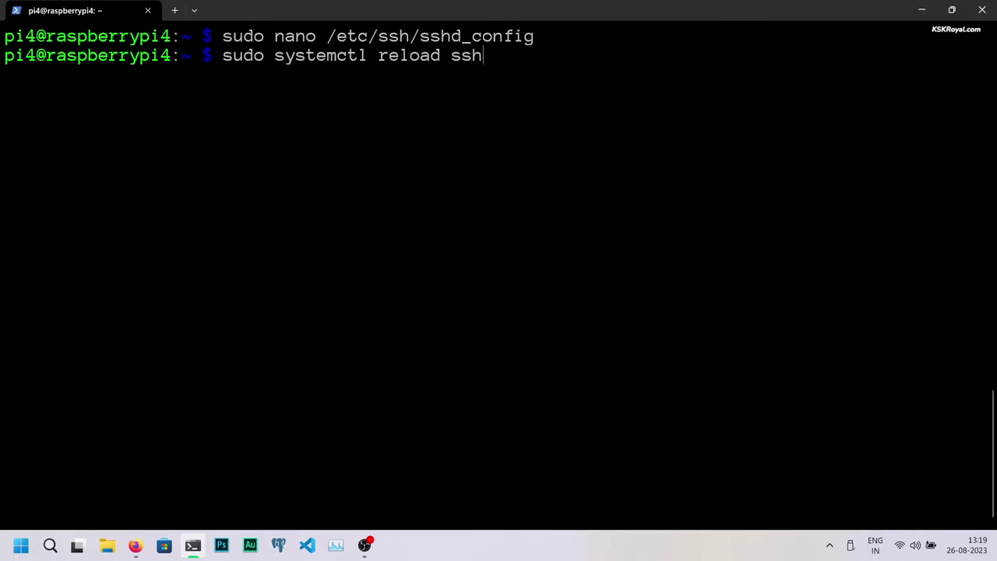
key(Return)
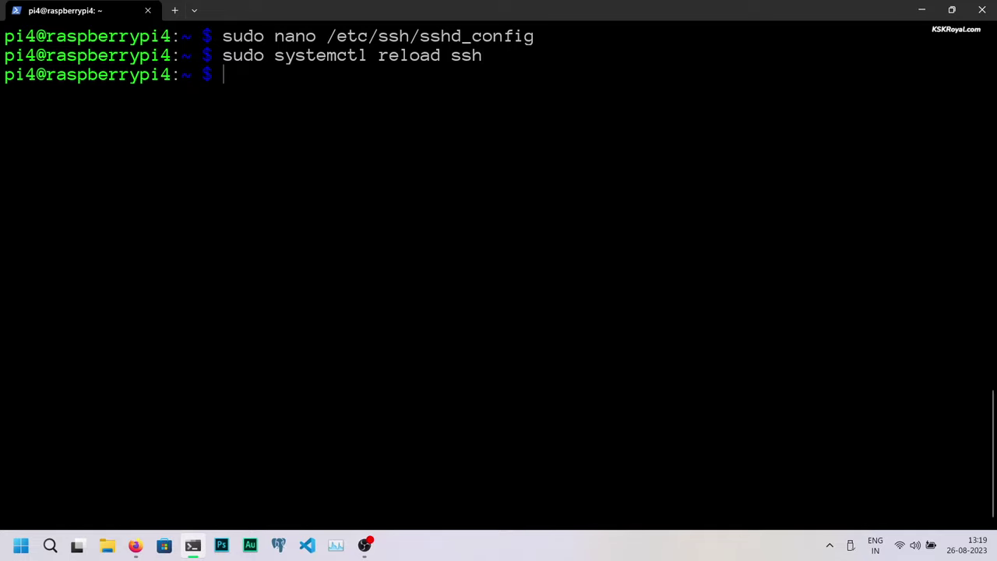
Step: Copy the curl install command from casaos.io in a new Firefox tab
key(ctrl+l)
click(136, 545)
click(171, 14)
text(casaos.io/)
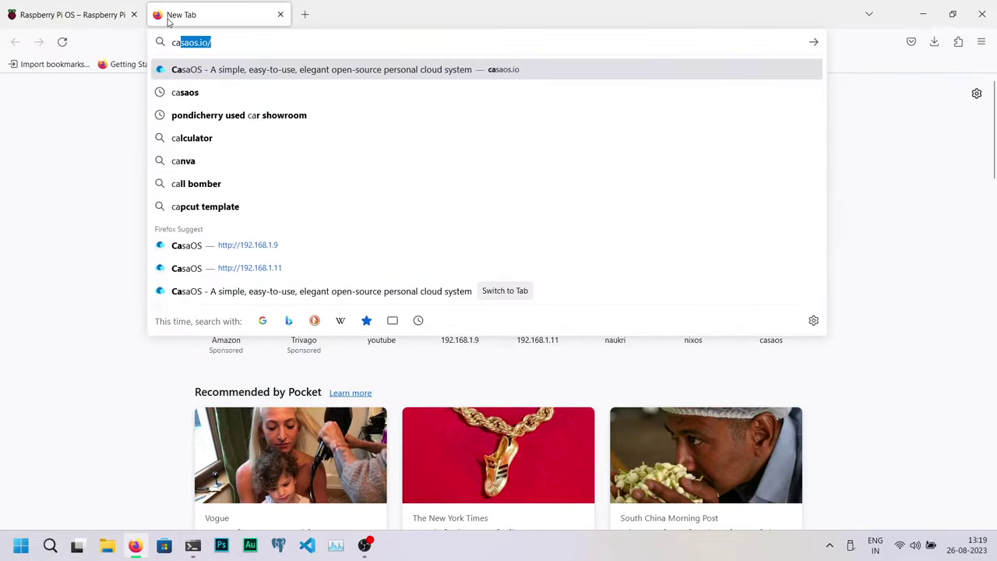
key(Return)
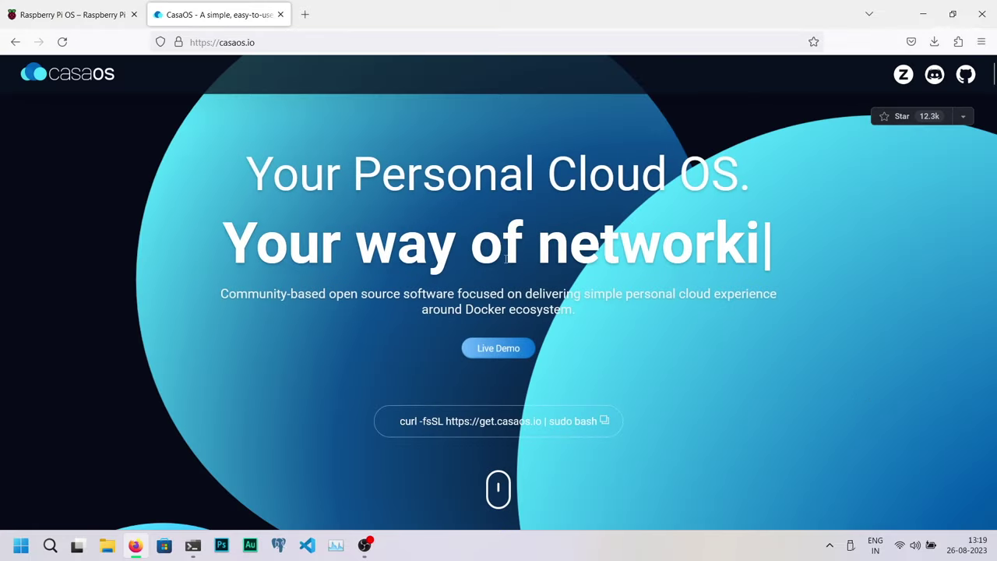
click(604, 421)
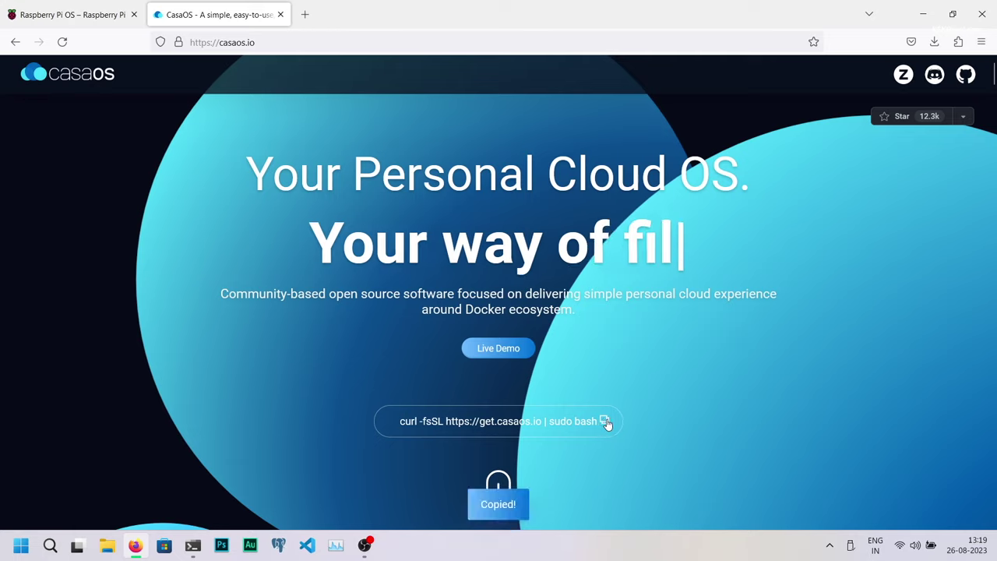
click(923, 13)
right_click(282, 61)
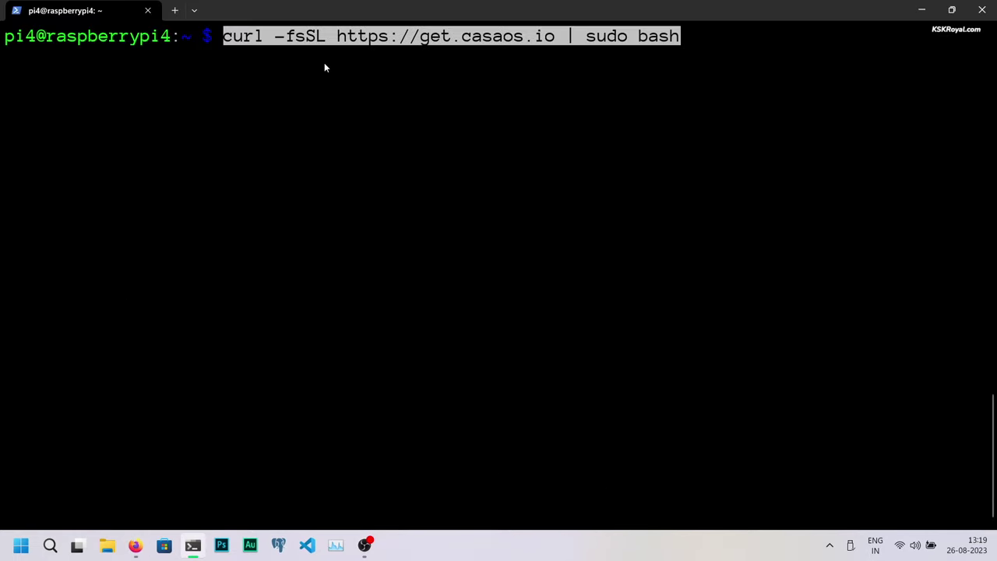
key(End)
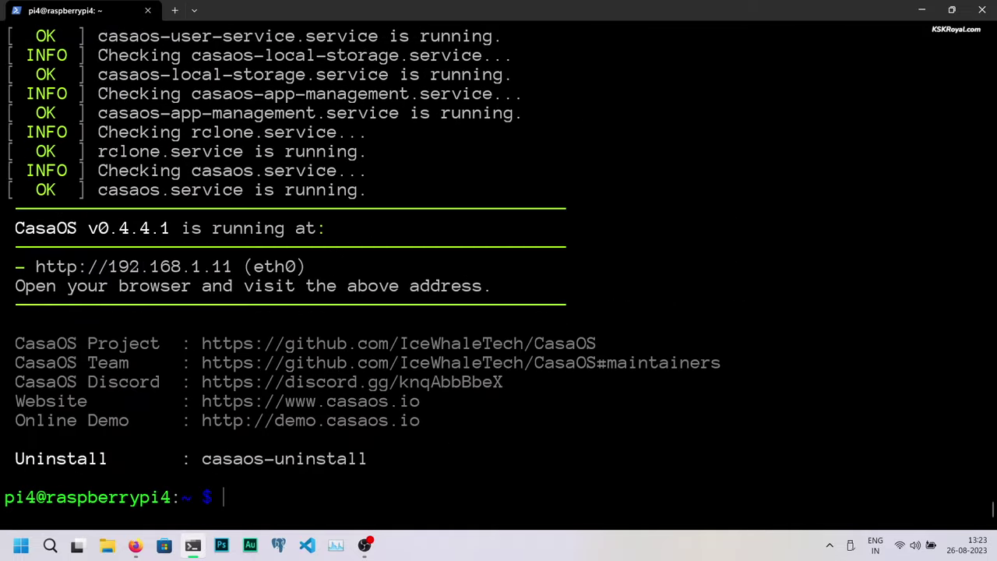
drag(236, 266, 37, 272)
Step: Load the copied address 192.168.1.11 in a Firefox private window
right_click(168, 267)
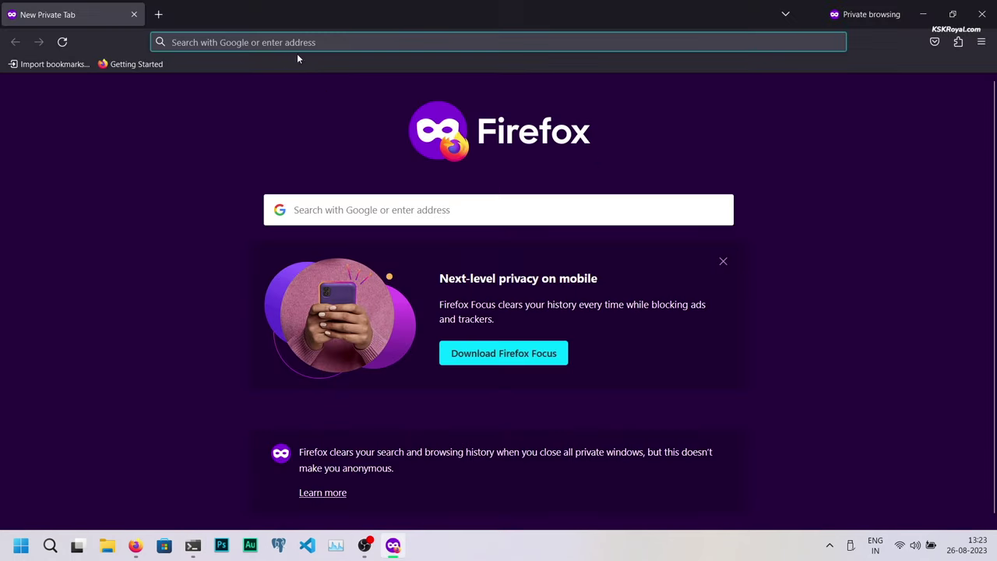
right_click(300, 50)
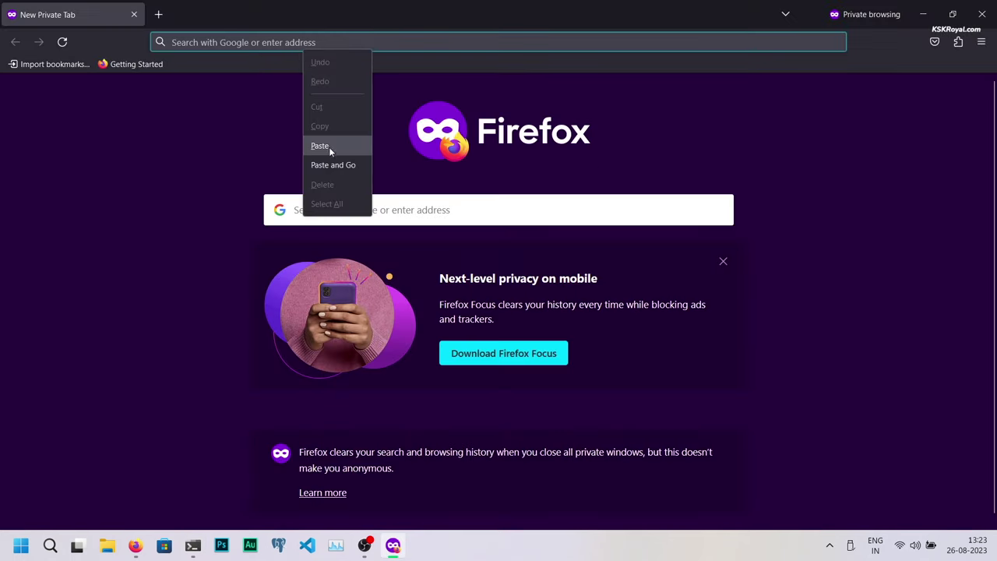
click(345, 162)
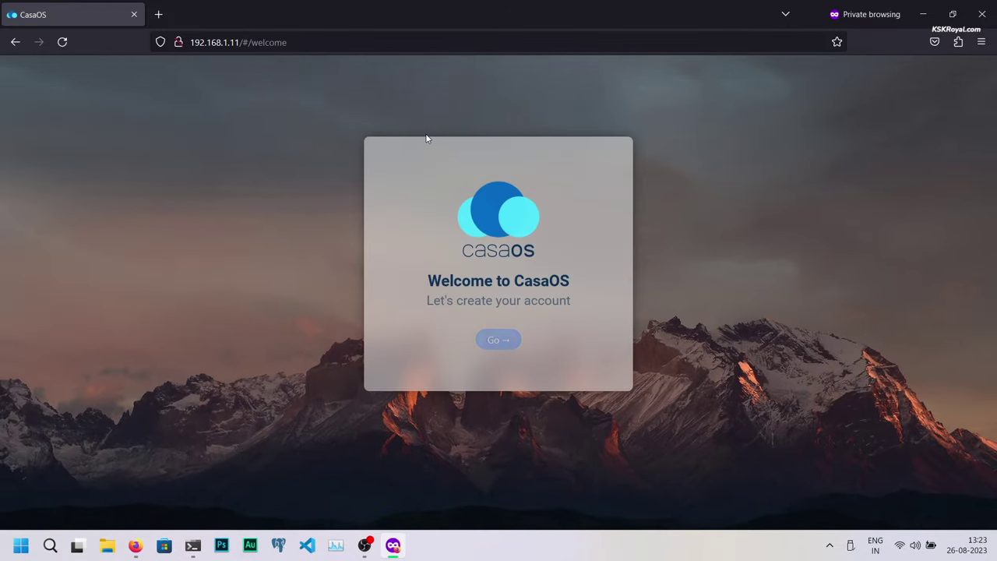
Step: Create the CasaOS admin account, entering and confirming its password
click(480, 335)
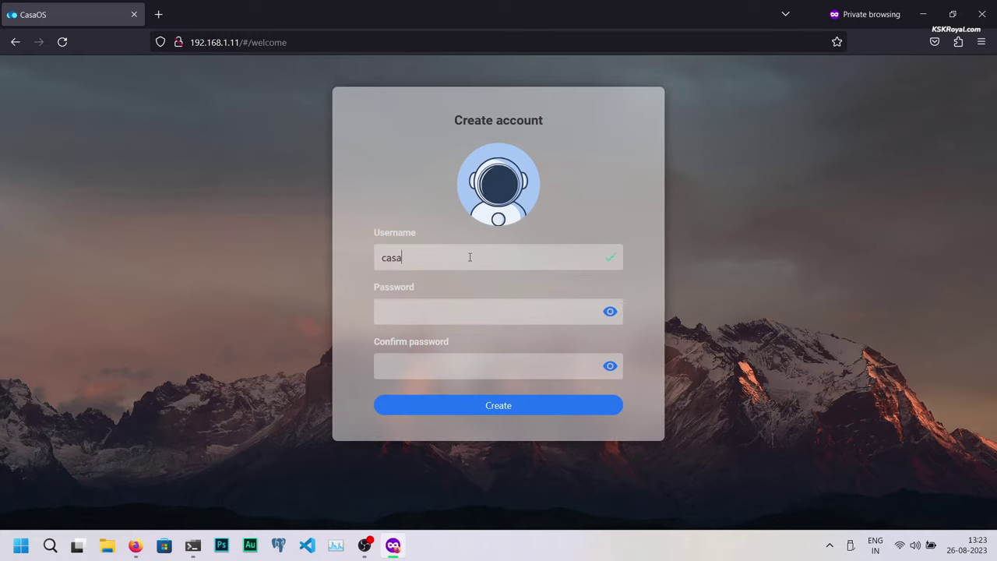
click(522, 355)
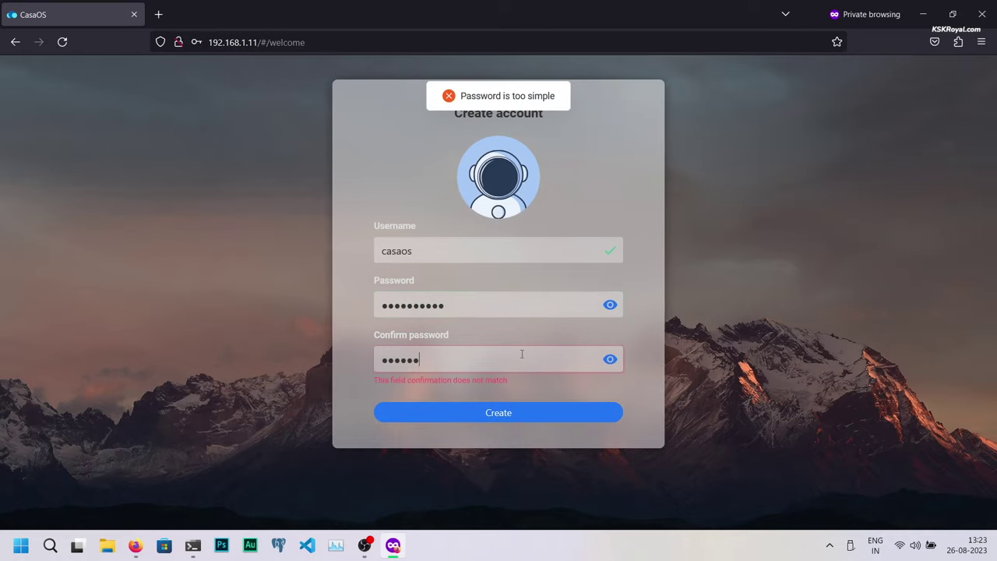
text(••)
click(532, 413)
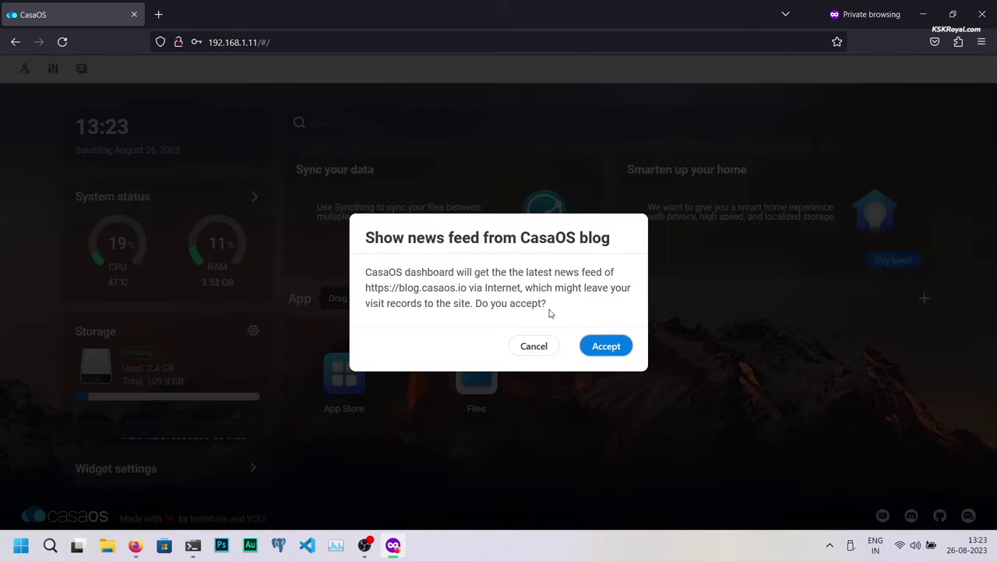
Step: Accept the blog news feed and browse Files to DATA/Media/Movies
click(608, 347)
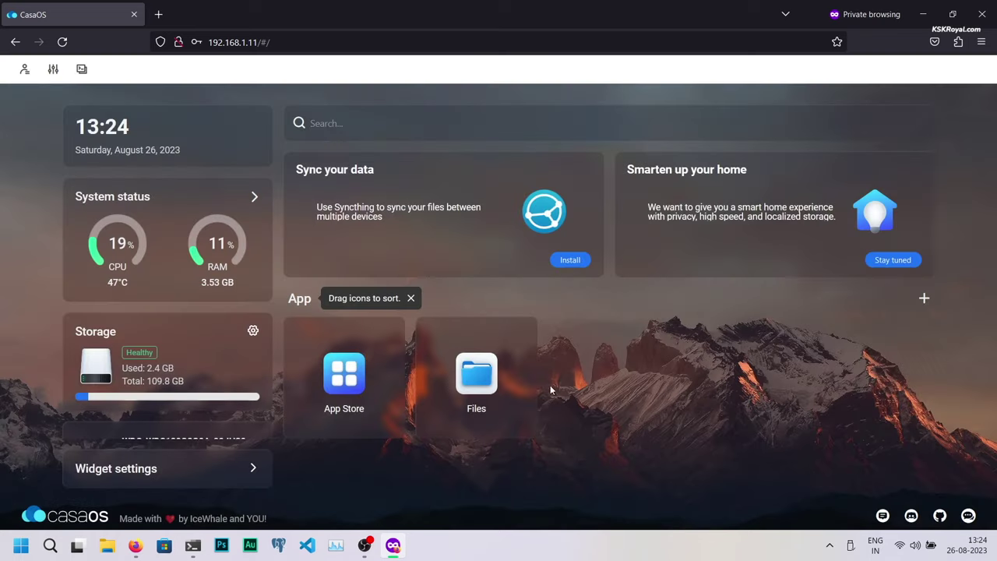
scroll(183, 350, down, 3)
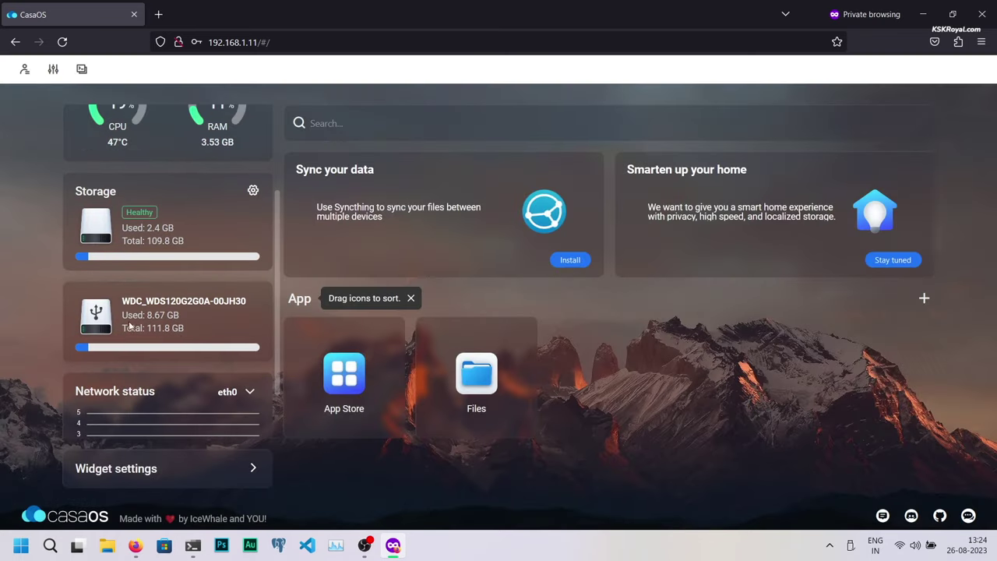
scroll(218, 306, up, 3)
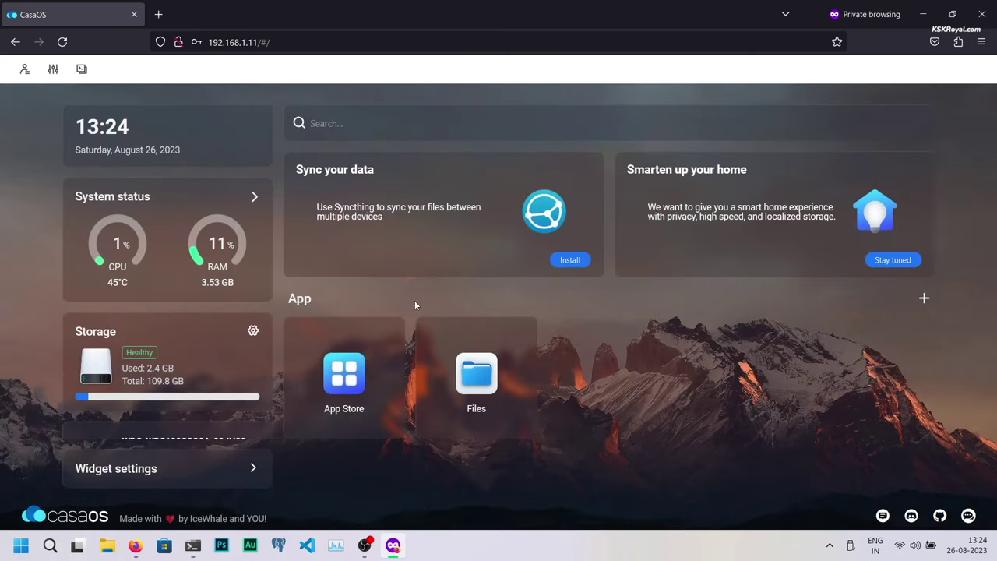
click(483, 382)
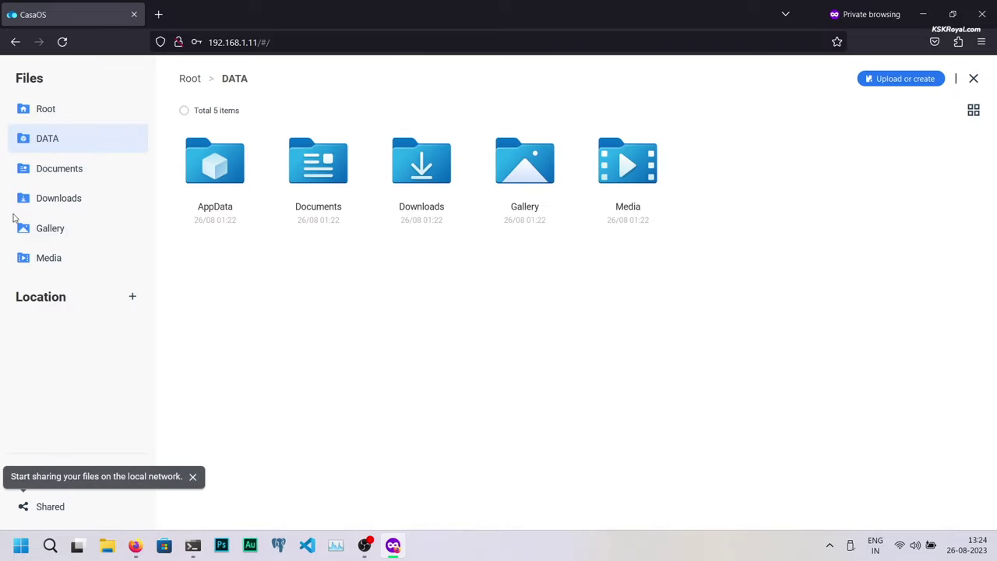
click(113, 269)
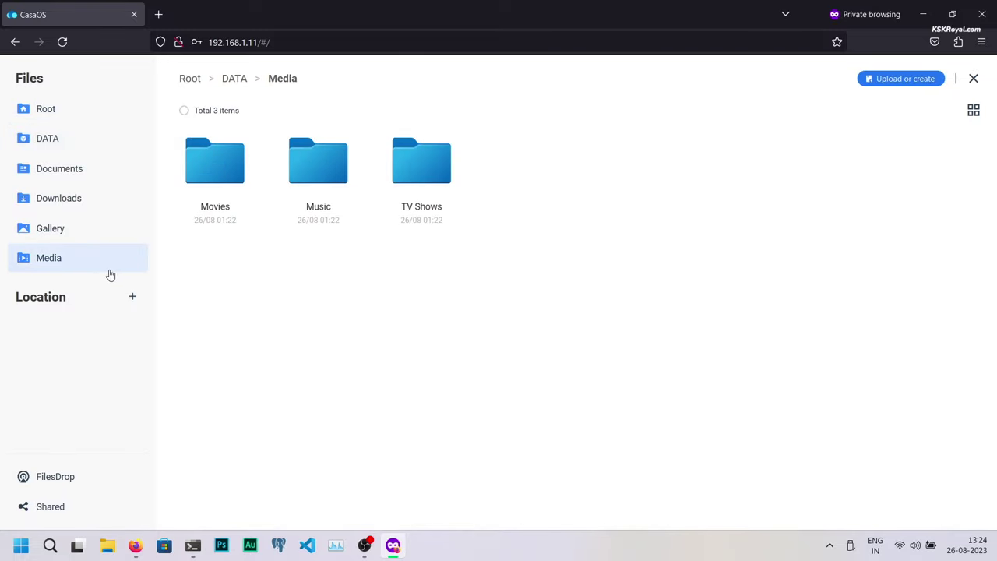
double_click(232, 189)
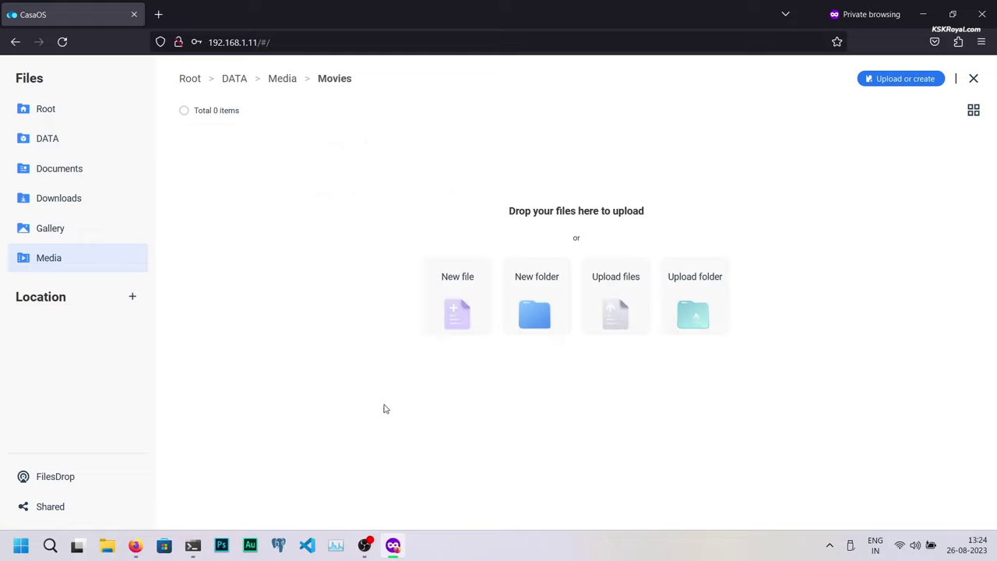
Step: Upload Vw Virtus FaceLift.MOV and AuroVille Beach Pondicherry from Explorer into Movies, then close Files
key(super+Left)
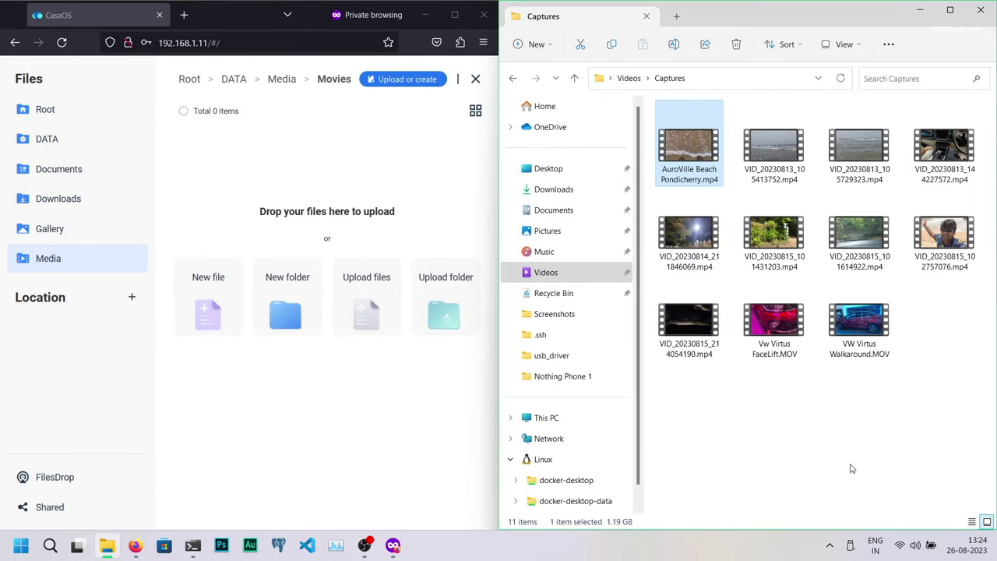
ctrl+click(775, 326)
drag(779, 343, 374, 242)
key(super+Up)
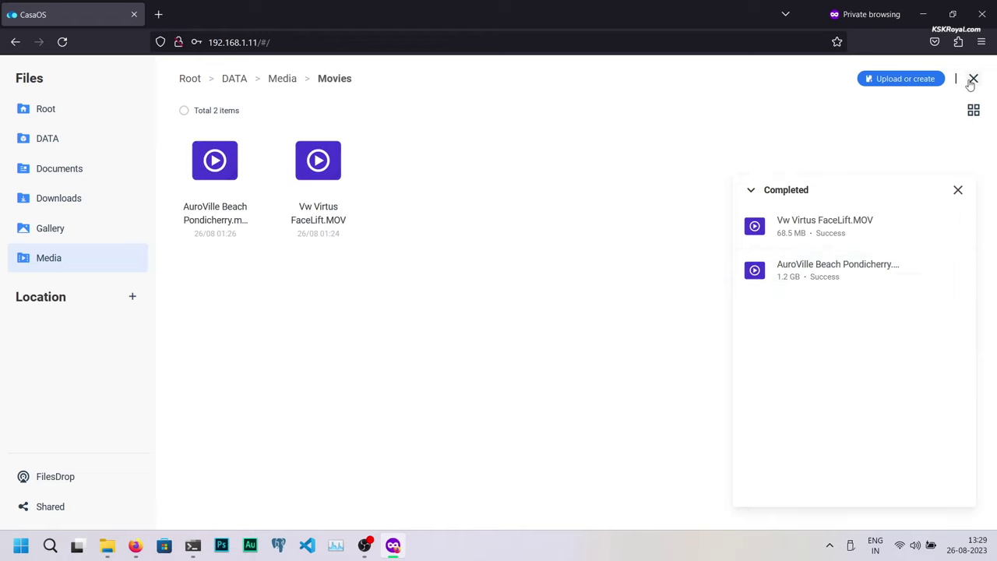
click(973, 78)
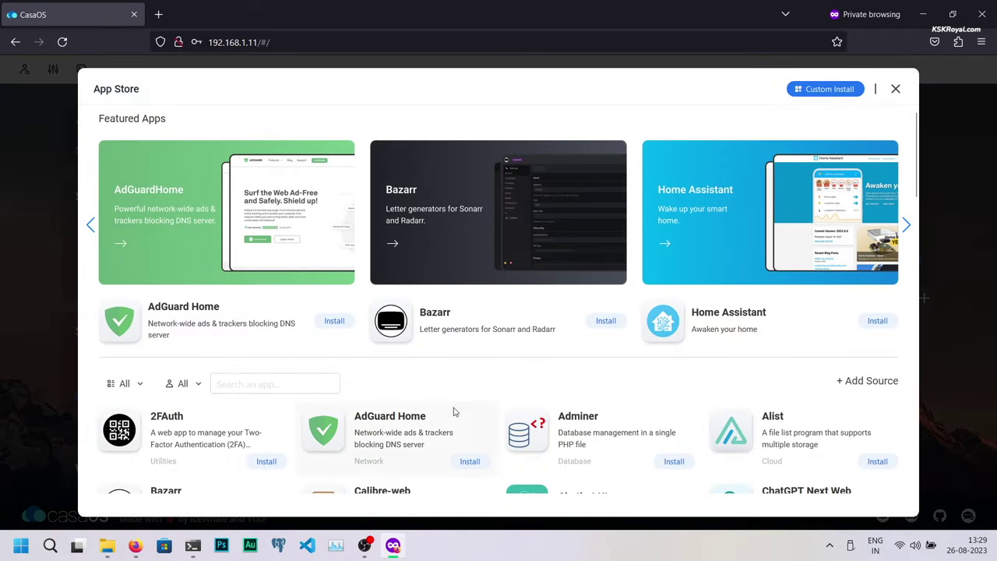
Step: Search the App Store for 'jellyfin' and install the Jellyfin app
scroll(456, 413, down, 2)
scroll(458, 413, down, 2)
click(292, 161)
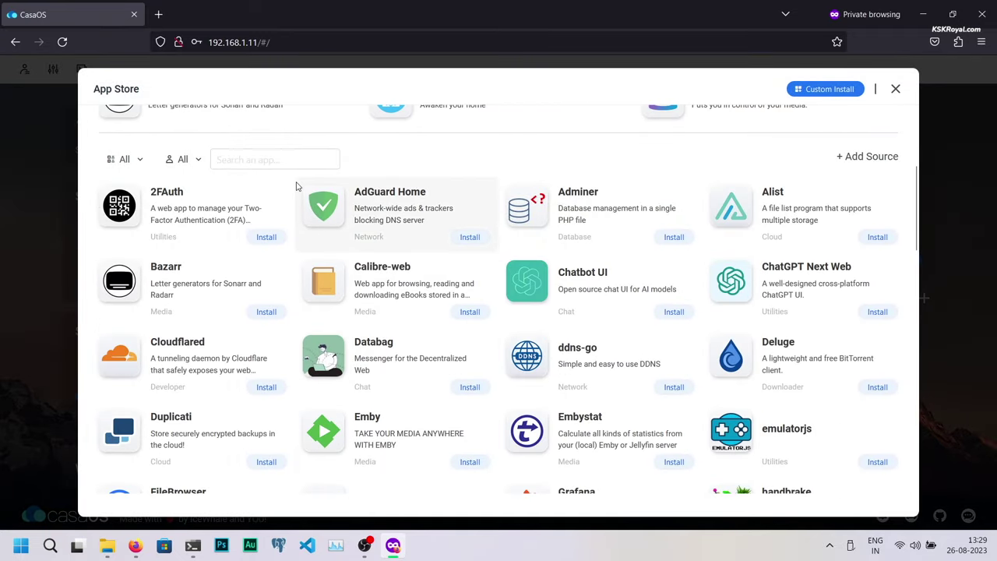
text(jellyfin)
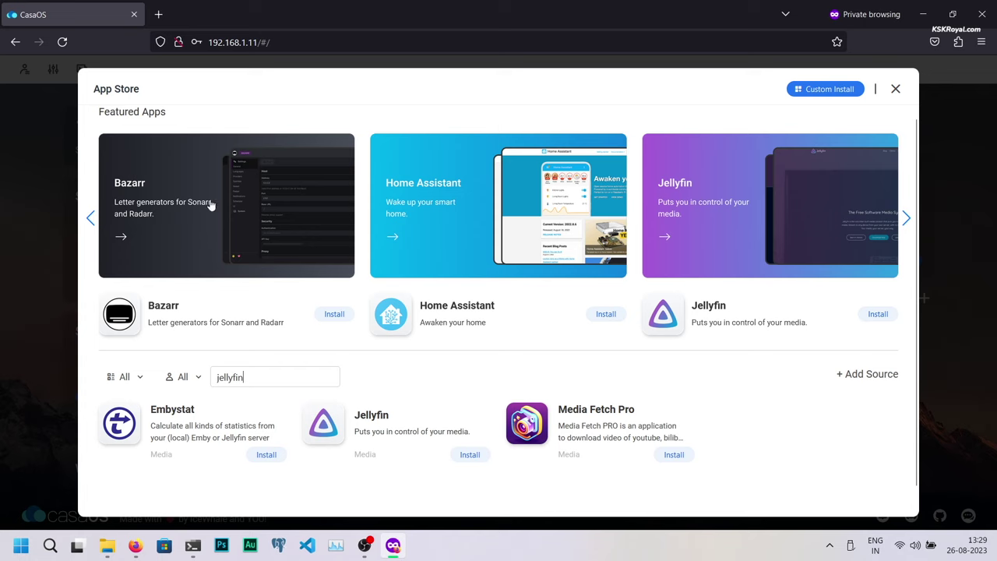
click(389, 438)
drag(241, 133, 358, 136)
click(222, 156)
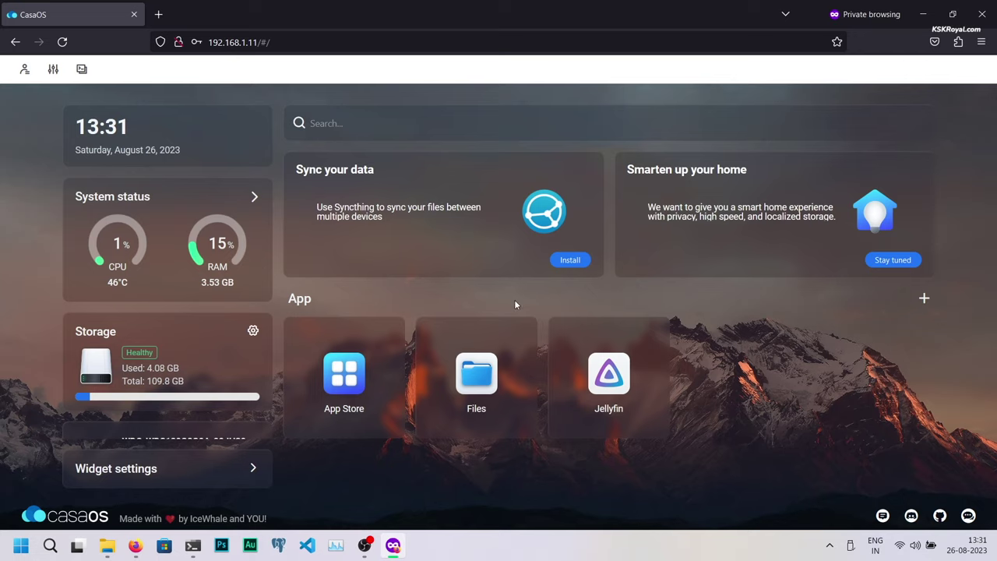
Step: Launch Jellyfin and continue past the welcome page with English selected
click(609, 374)
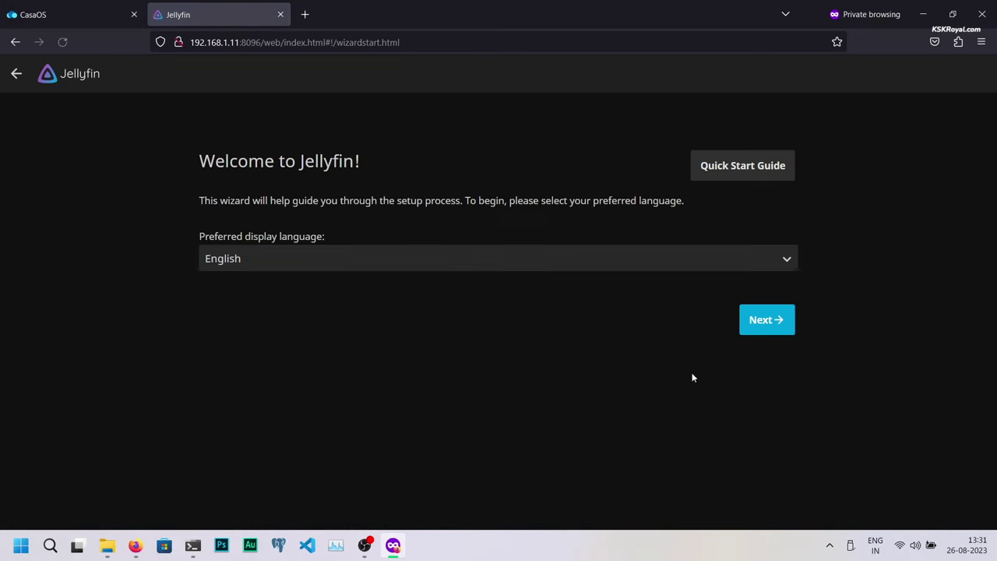
drag(231, 161, 402, 161)
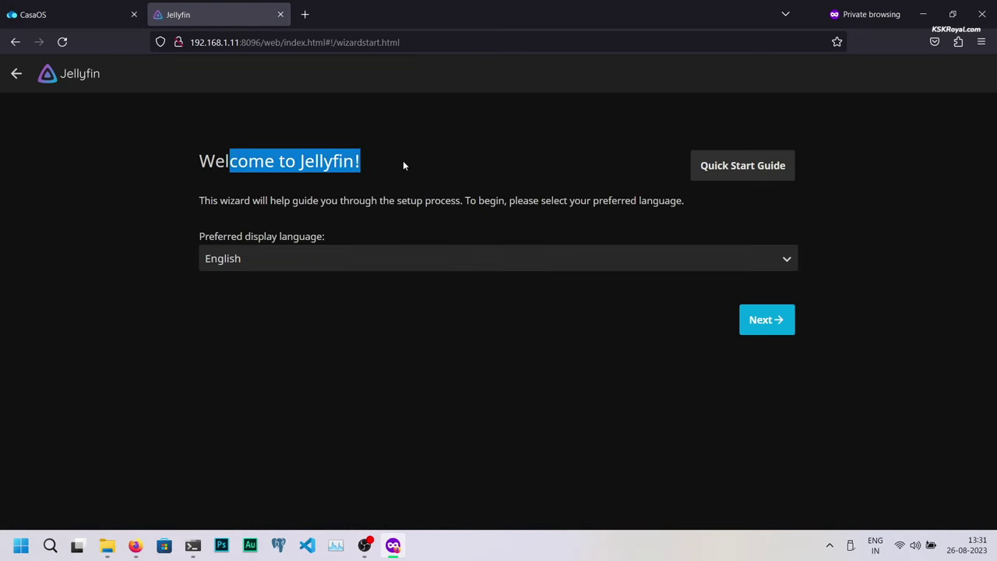
click(748, 448)
click(756, 318)
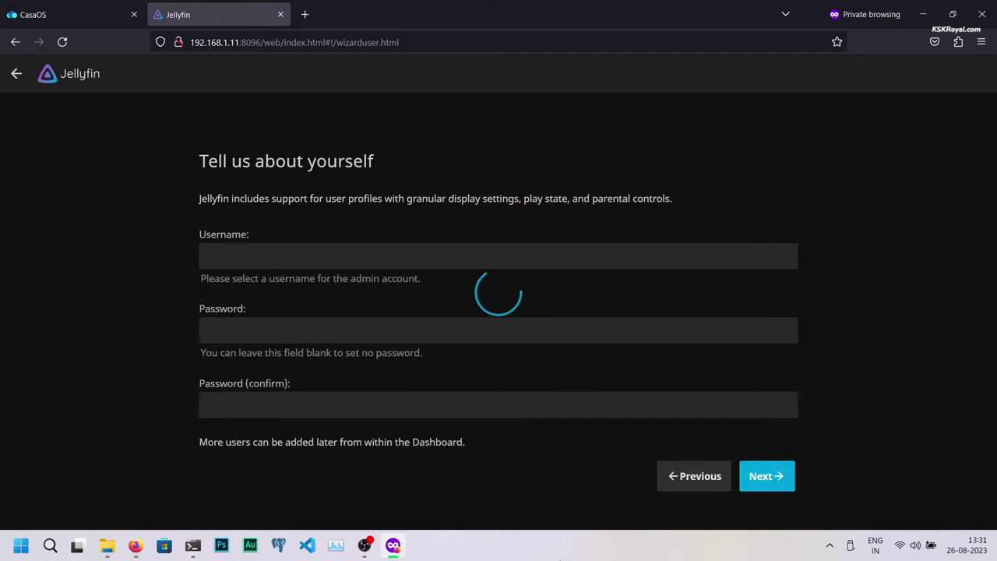
Step: Create the admin account with username pifin and a confirmed password
text(abc)
double_click(236, 257)
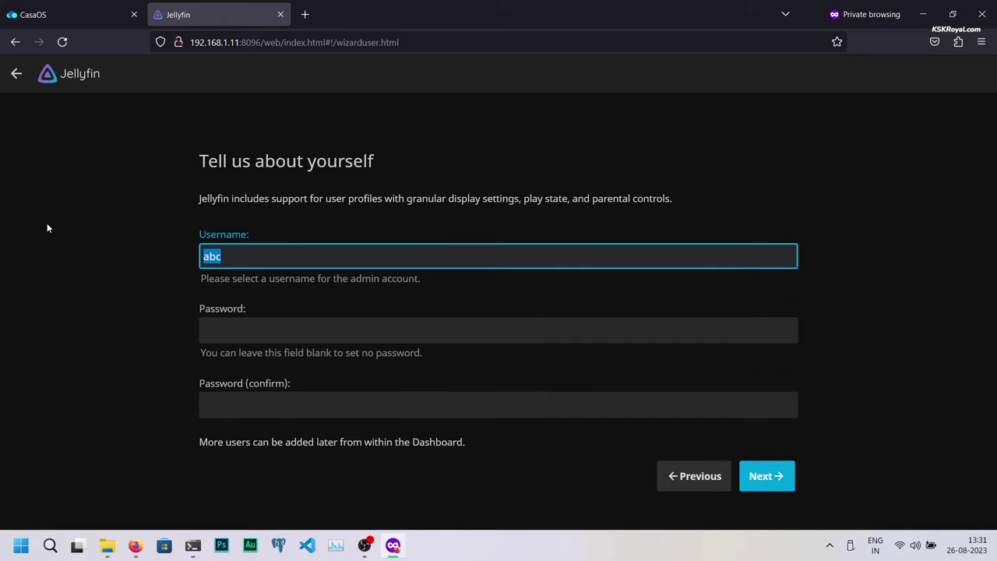
text(pifin)
key(Tab)
text(1234)
key(Tab)
text(12)
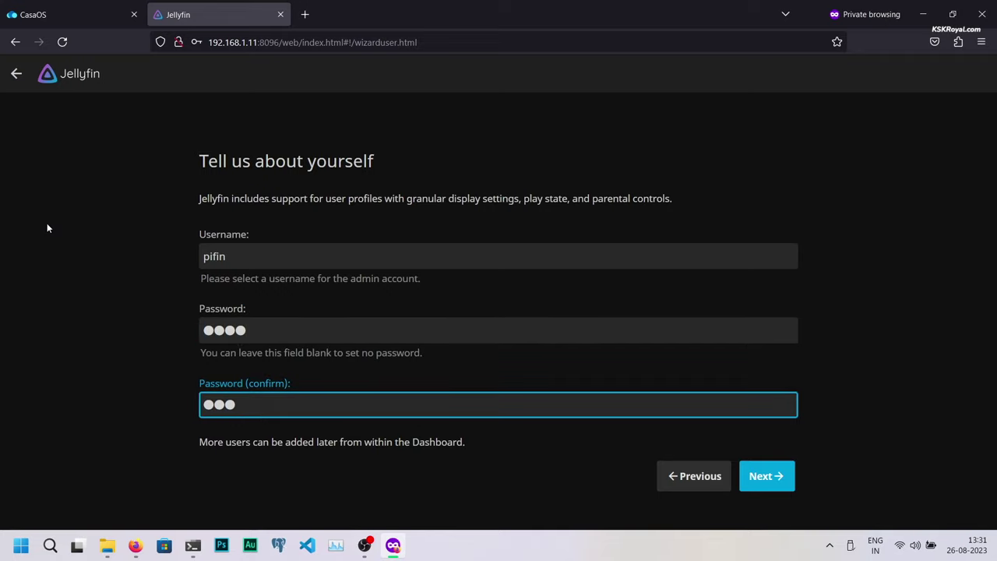
text(34)
key(shift+Tab)
key(shift+Tab)
key(Return)
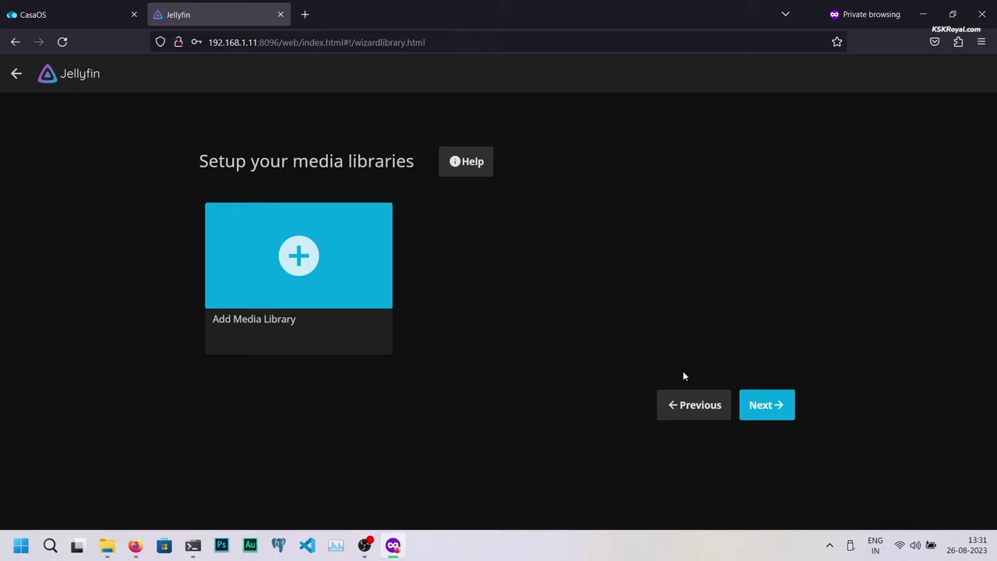
Step: Add a library of content type Movies using the folder /Media/Movies
click(290, 259)
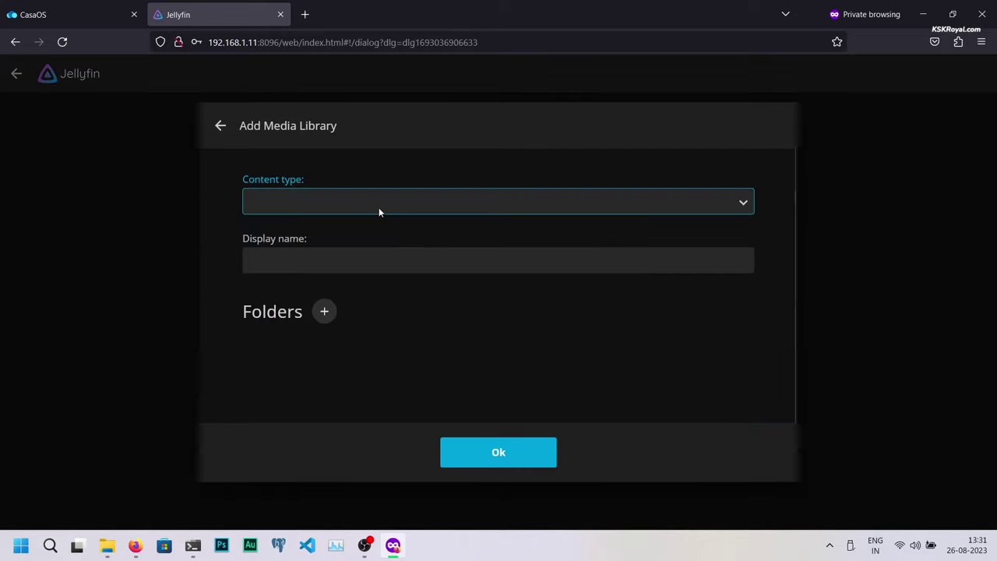
click(380, 211)
click(354, 243)
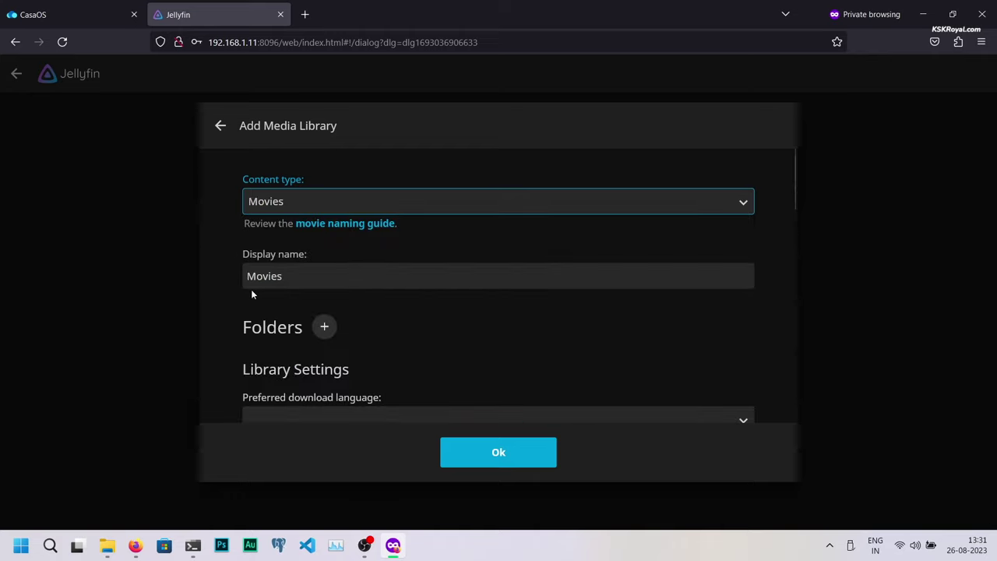
click(323, 327)
scroll(374, 347, down, 2)
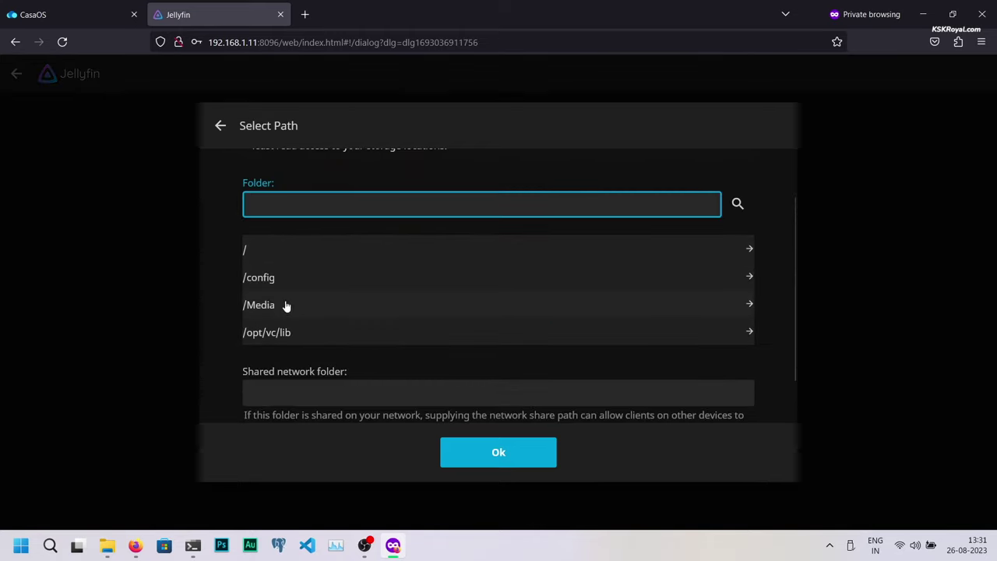
click(277, 307)
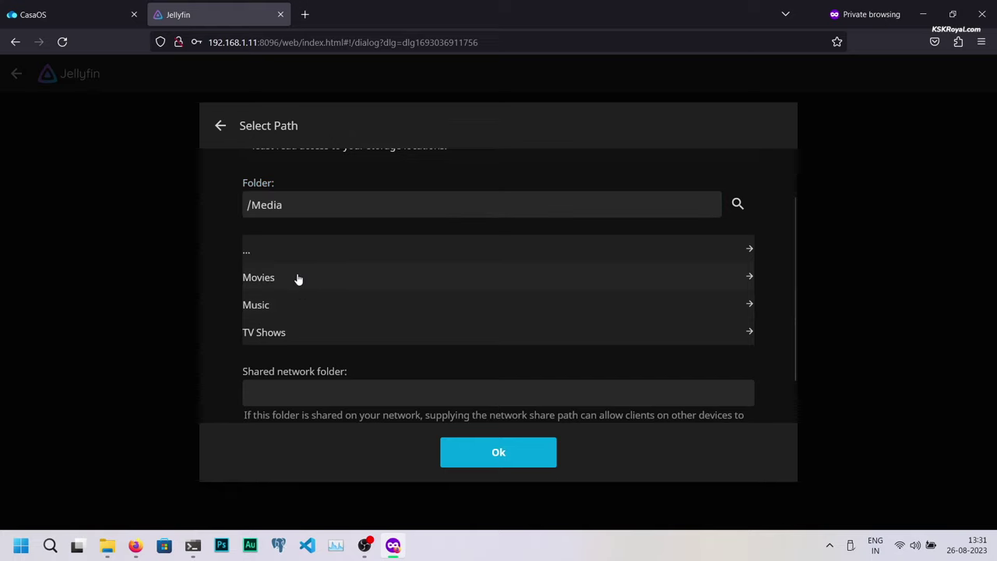
click(298, 278)
click(496, 454)
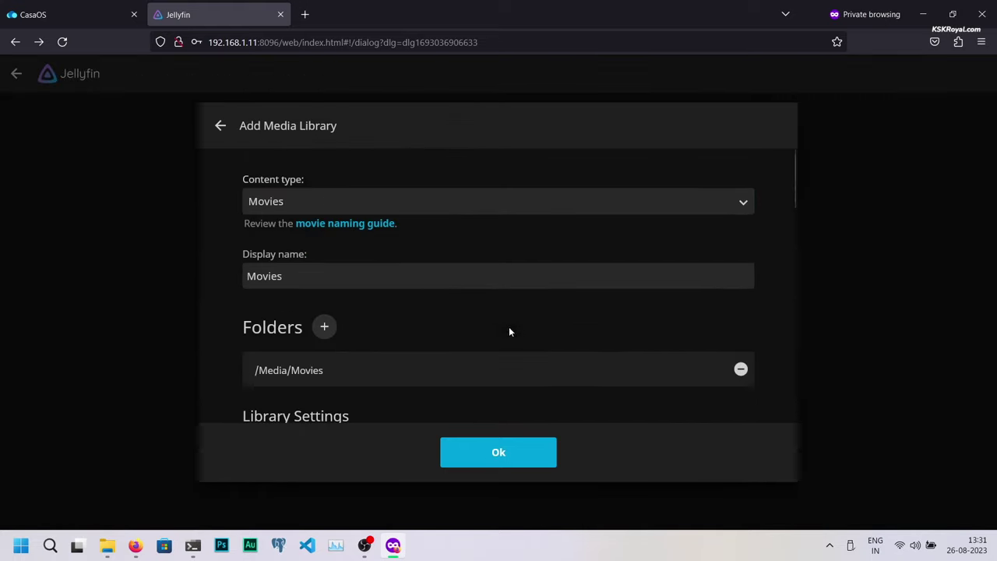
click(505, 461)
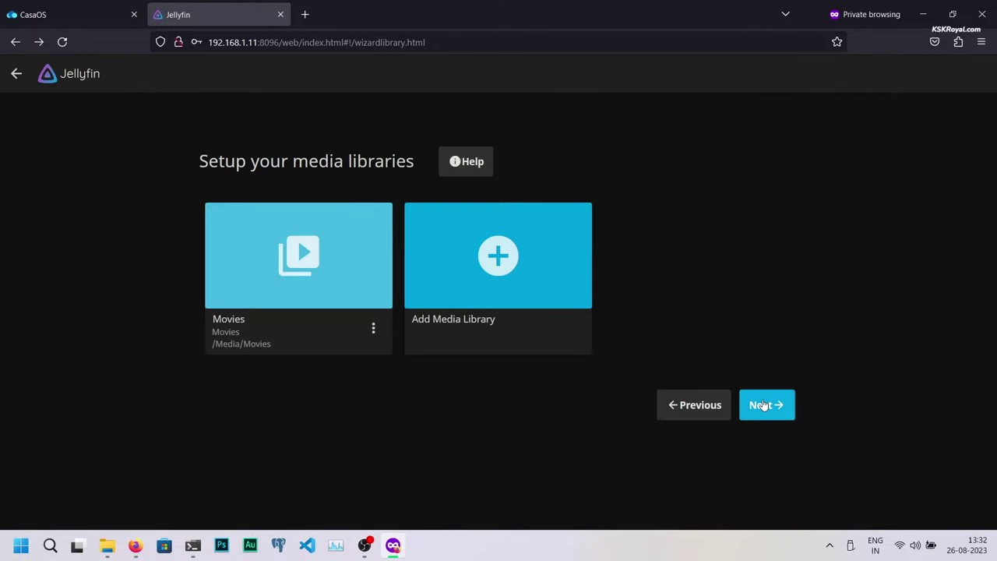
Step: Accept English / United States metadata and default remote access, then finish the wizard
click(764, 404)
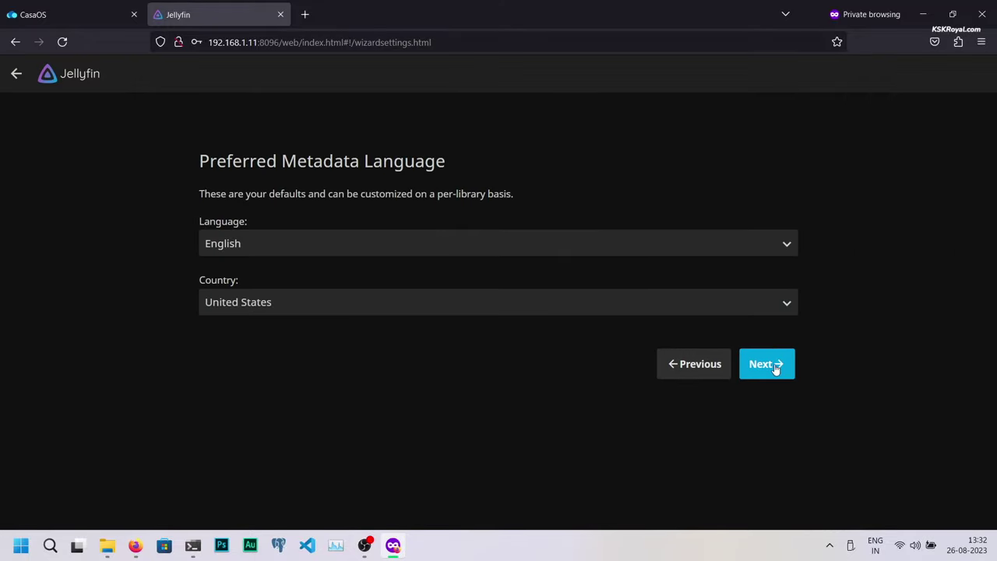
click(776, 370)
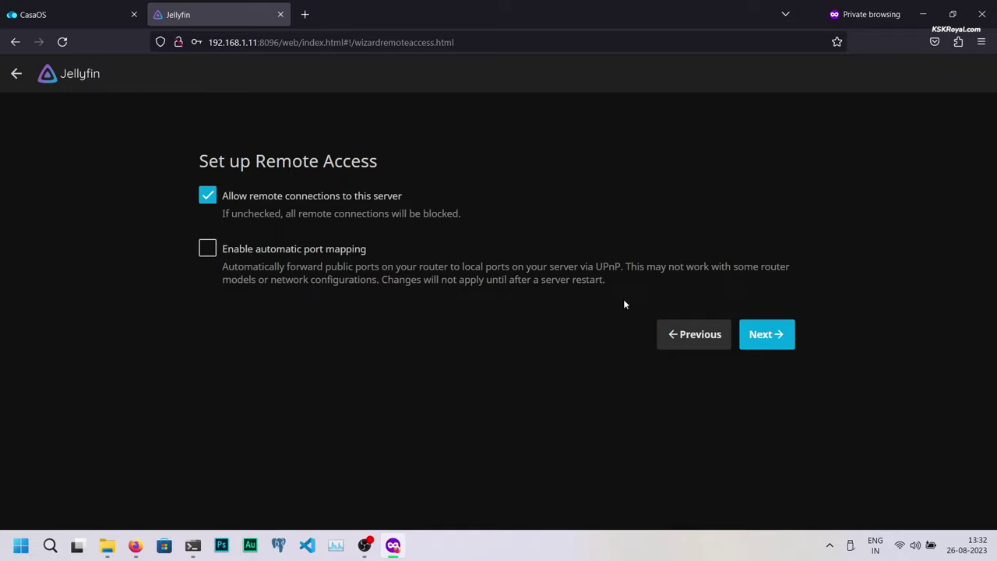
click(764, 335)
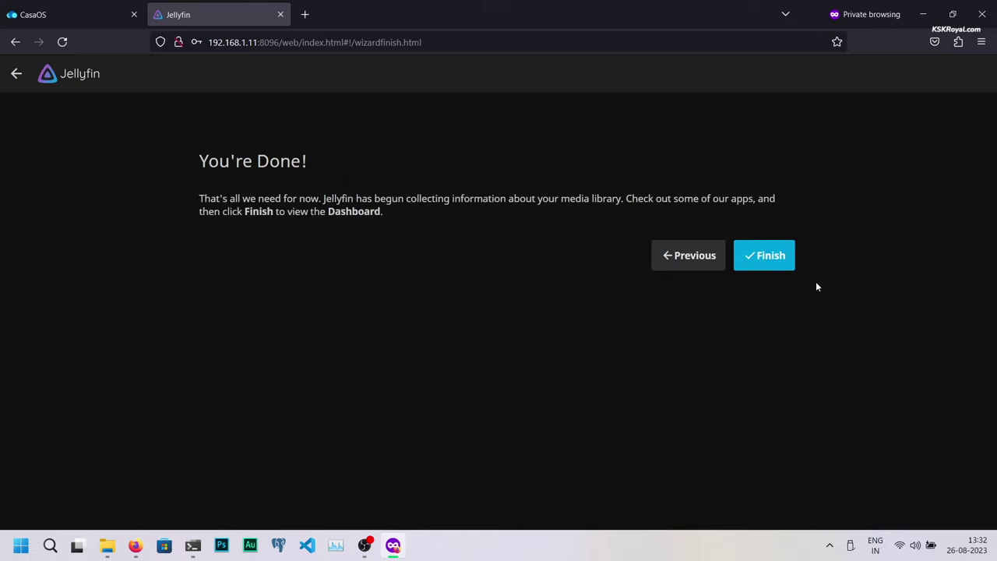
click(764, 256)
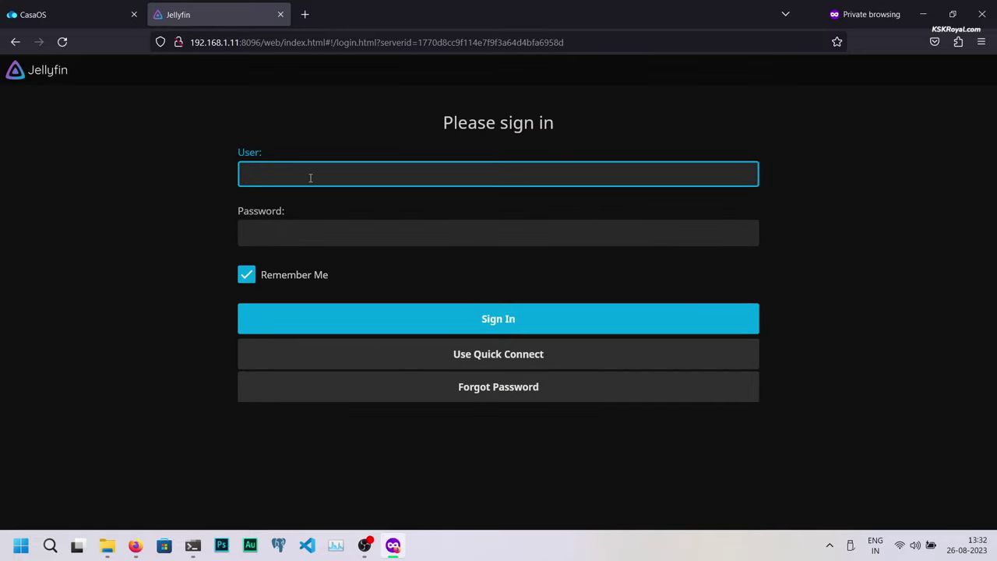
Step: Sign into Jellyfin with the admin username and password, with Remember Me unchecked
text(pifin)
key(Tab)
text(pi)
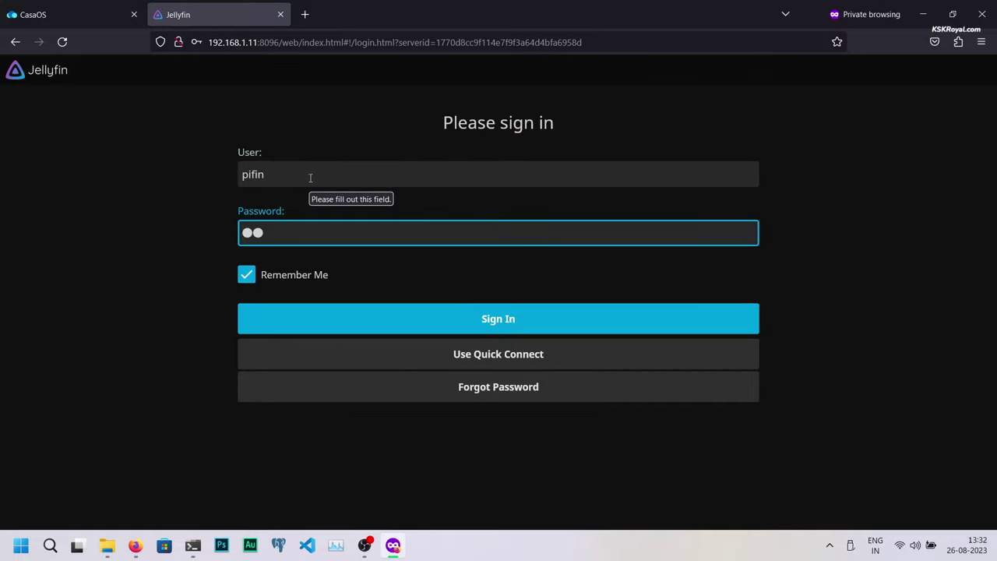
click(238, 280)
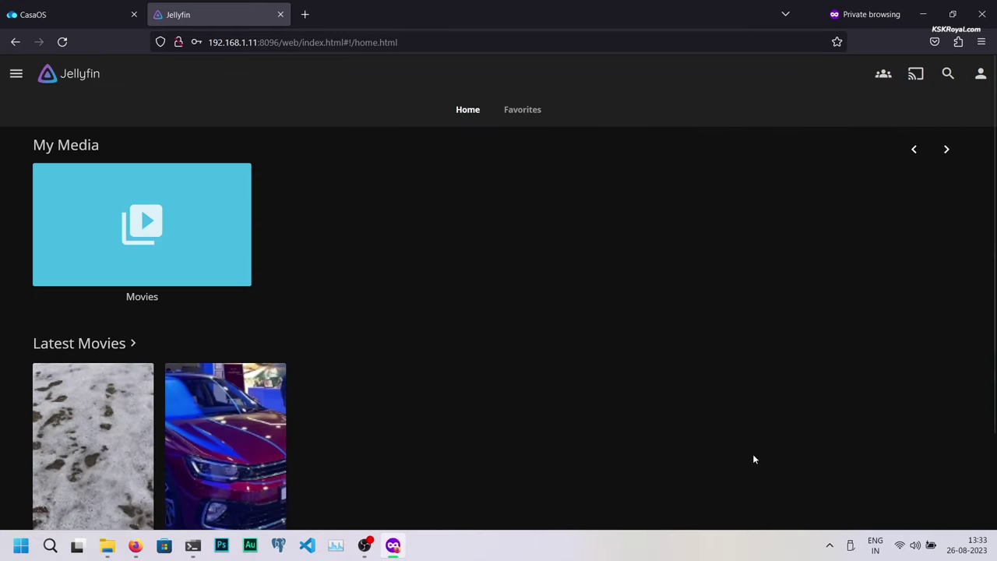
Step: Open the AuroVille Beach Pondicherry movie from the Movies library
scroll(435, 462, down, 1)
scroll(435, 463, down, 2)
click(225, 170)
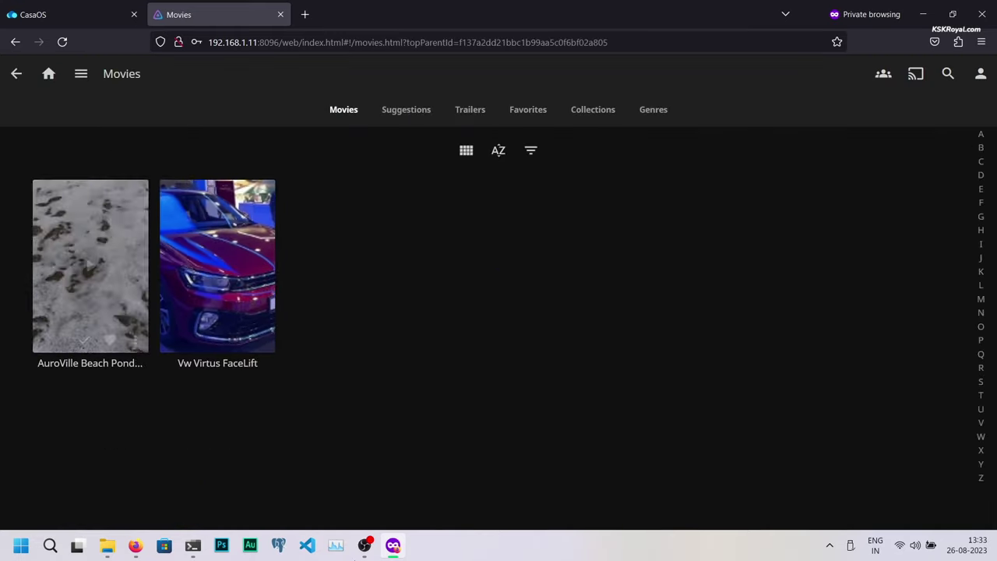
click(98, 234)
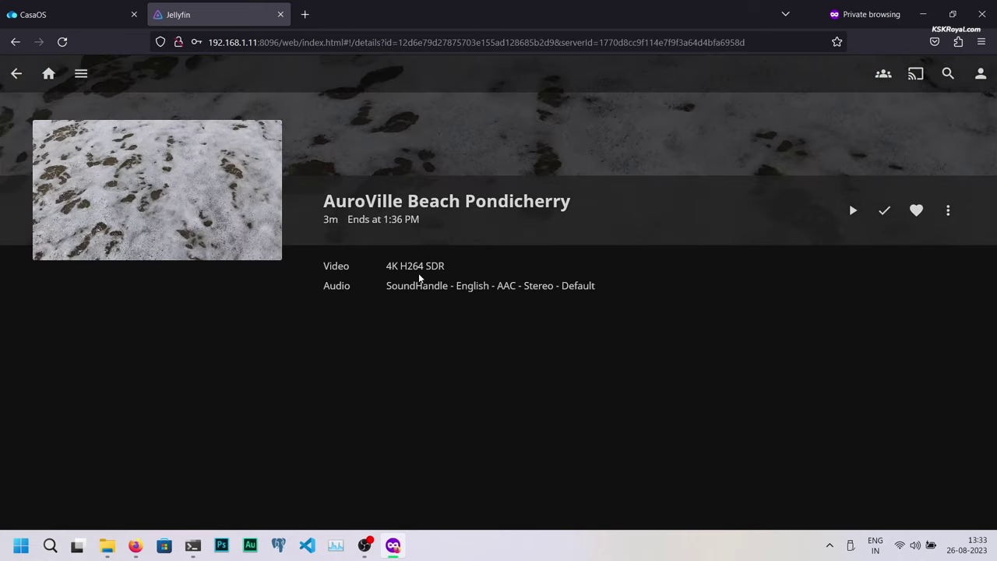
click(853, 210)
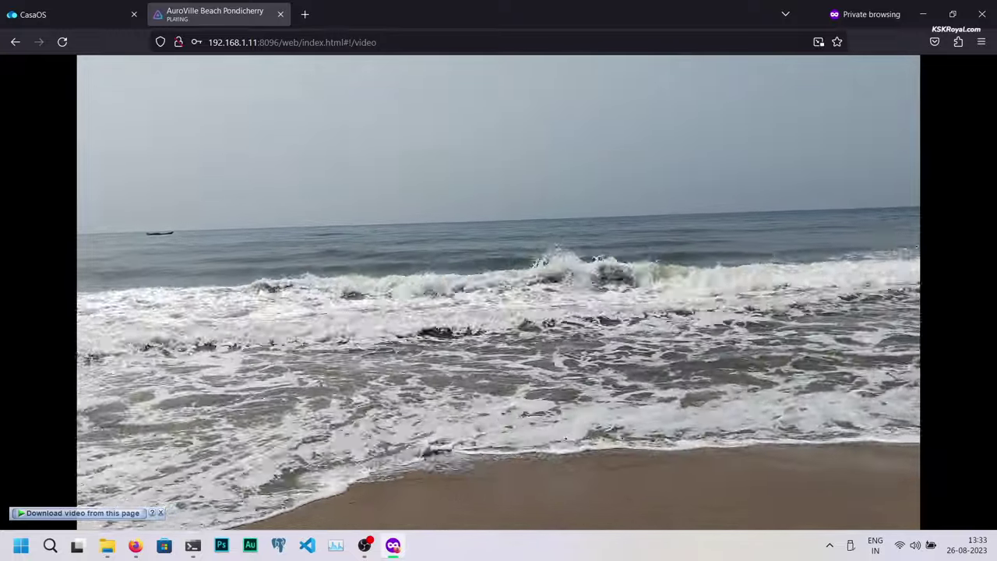
mouse_move(234, 474)
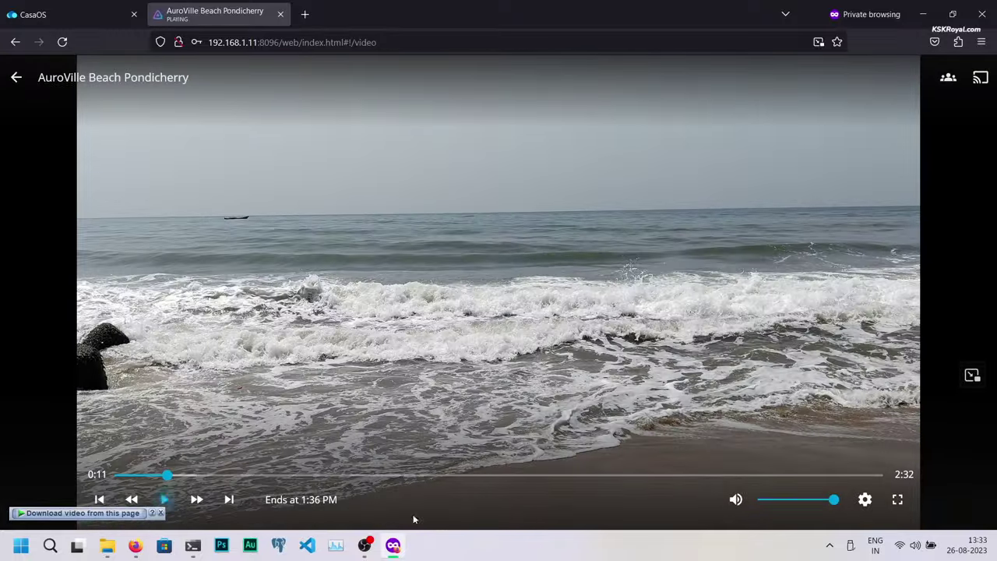
click(867, 499)
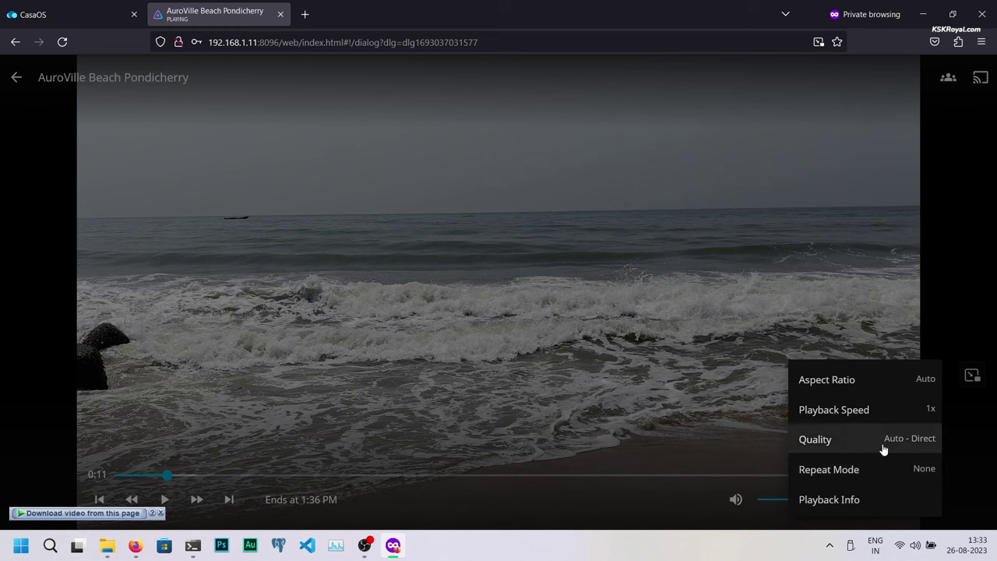
click(881, 440)
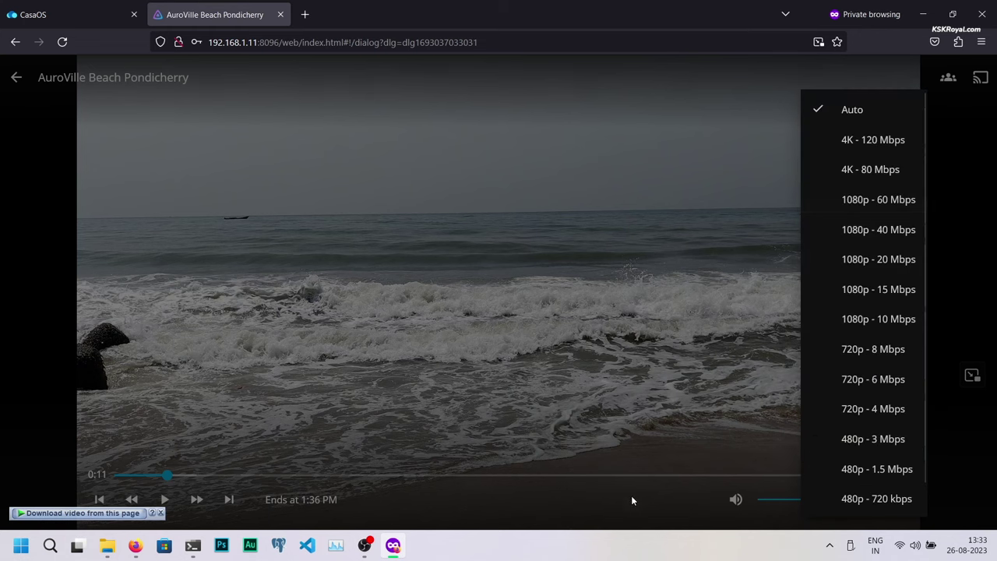
click(612, 506)
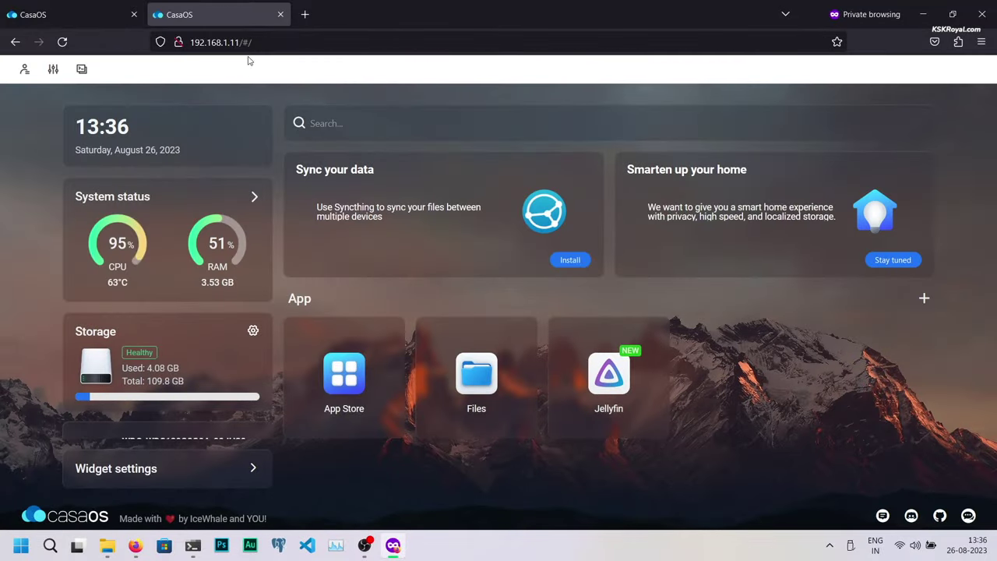
Step: Close the duplicate tab, load 192.168.1.11:8096 in a private tab, then return to CasaOS
click(281, 14)
click(160, 14)
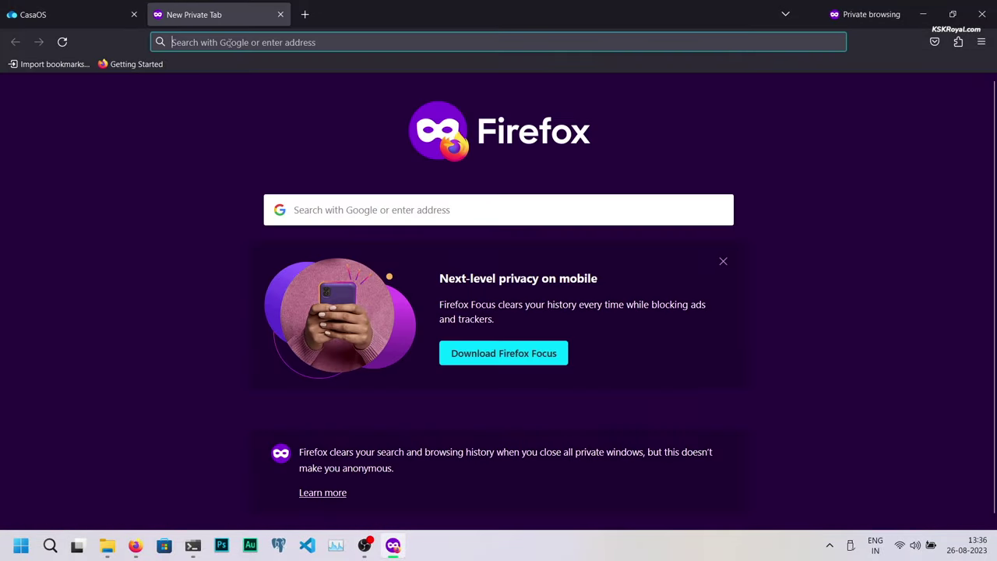
text(http://192.168.1.11)
text(:8096/)
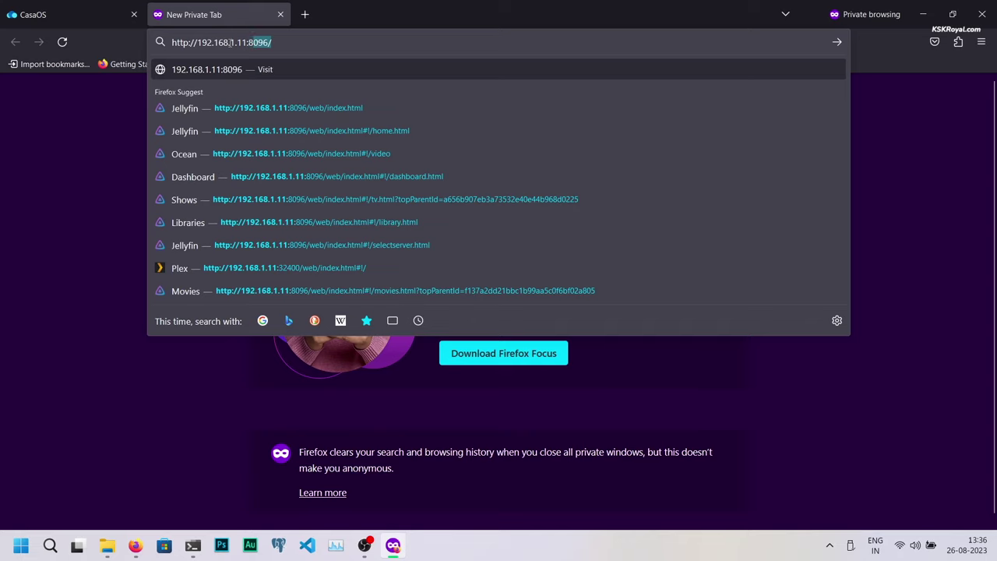
key(ctrl+a)
key(Return)
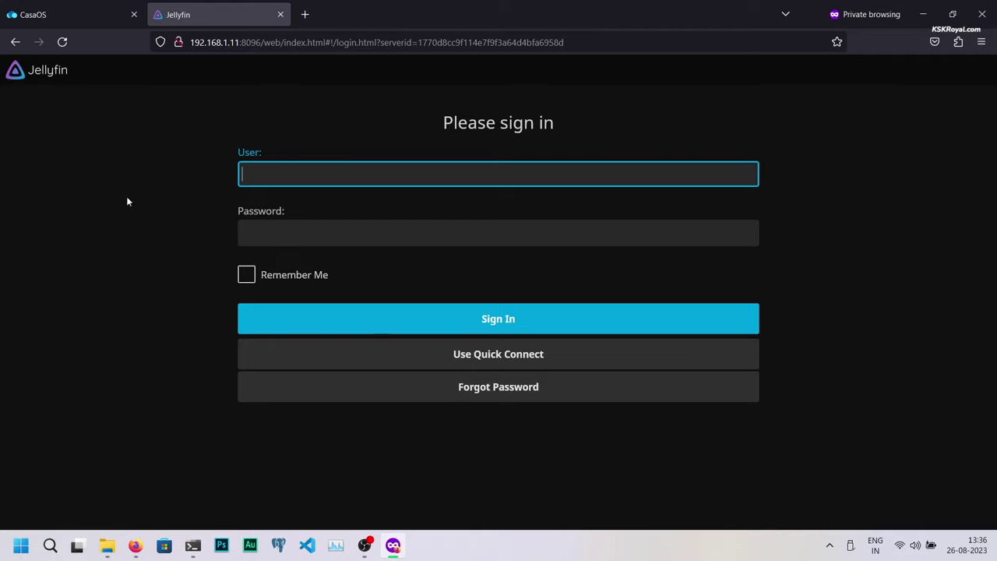
click(55, 16)
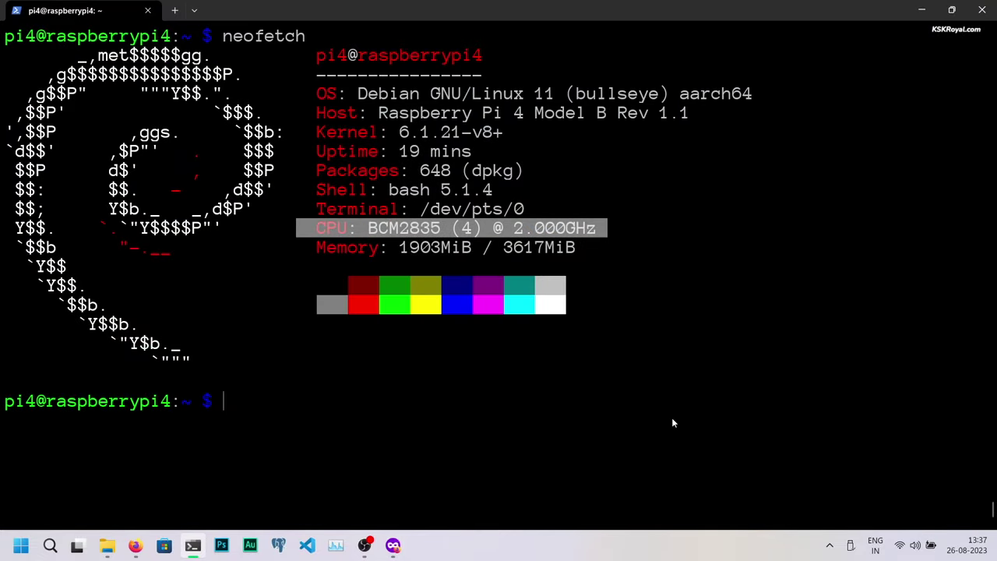
Step: Open /etc/dhcpcd.conf in nano with sudo and add blank lines at its end
text(sudo nano /etc/dhcp)
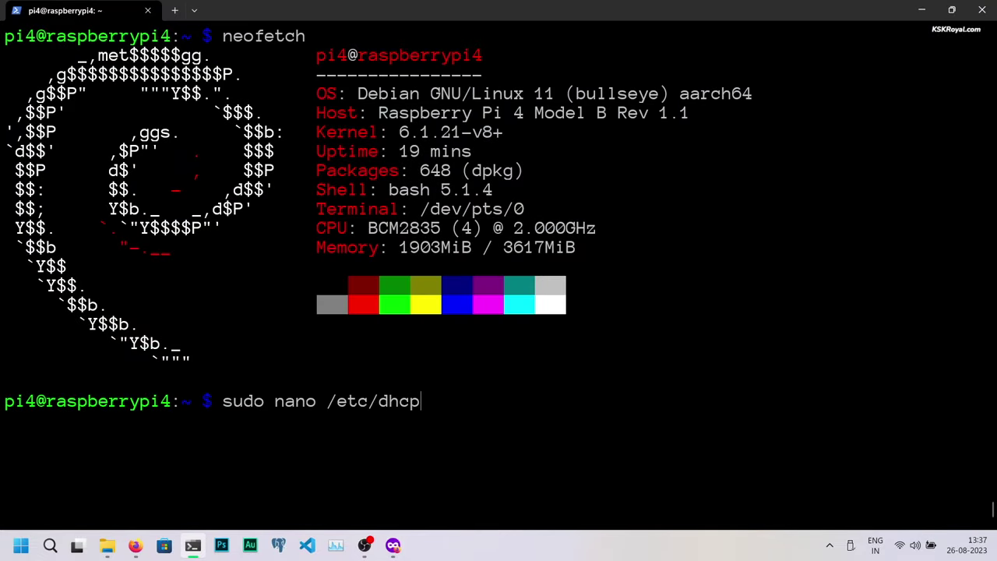
text(c)
key(Tab)
key(Return)
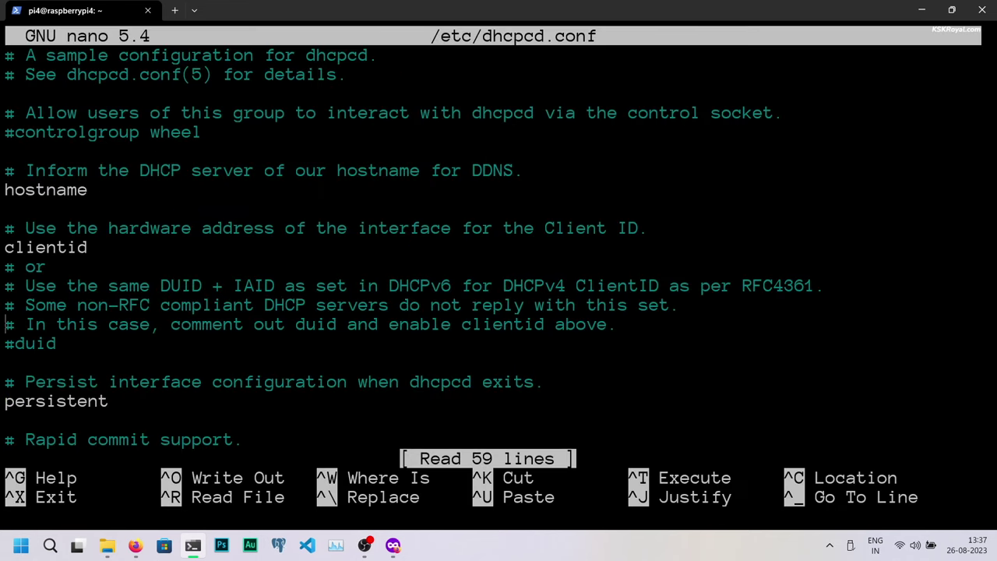
key(Down)
key(Down)
key(Down)
key(Down)
key(Down)
key(Down)
key(Down)
key(Down)
key(Down)
key(Down)
key(Down)
key(Down)
key(Down)
key(Down)
key(Down)
key(Down)
key(Down)
key(Down)
key(Down)
key(Down)
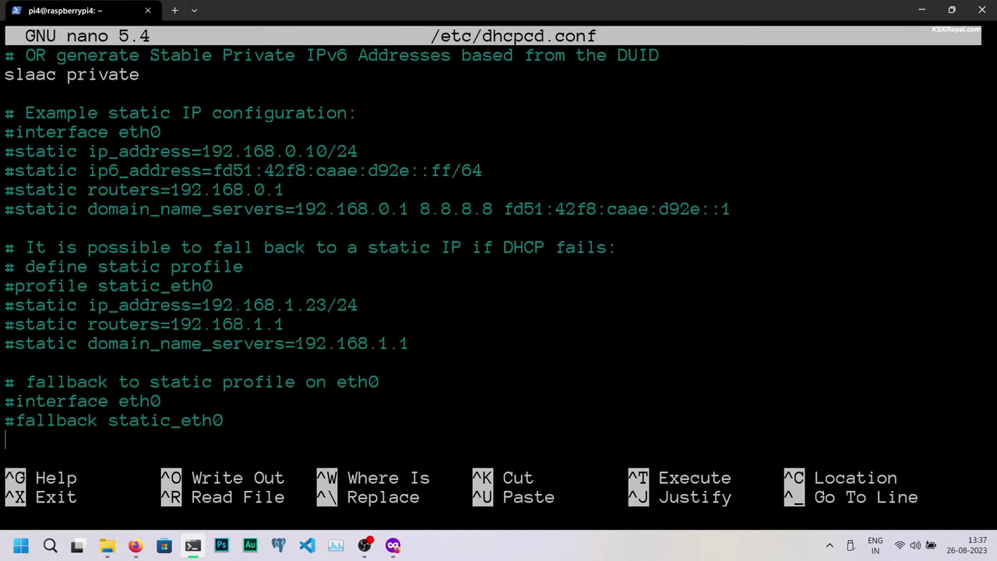
key(Return)
key(Return)
key(Return)
key(Return)
key(Return)
key(Return)
key(Return)
key(Return)
key(Return)
key(Return)
key(Return)
Step: Copy the three commented static address lines to the end of the file
scroll(421, 138, up, 3)
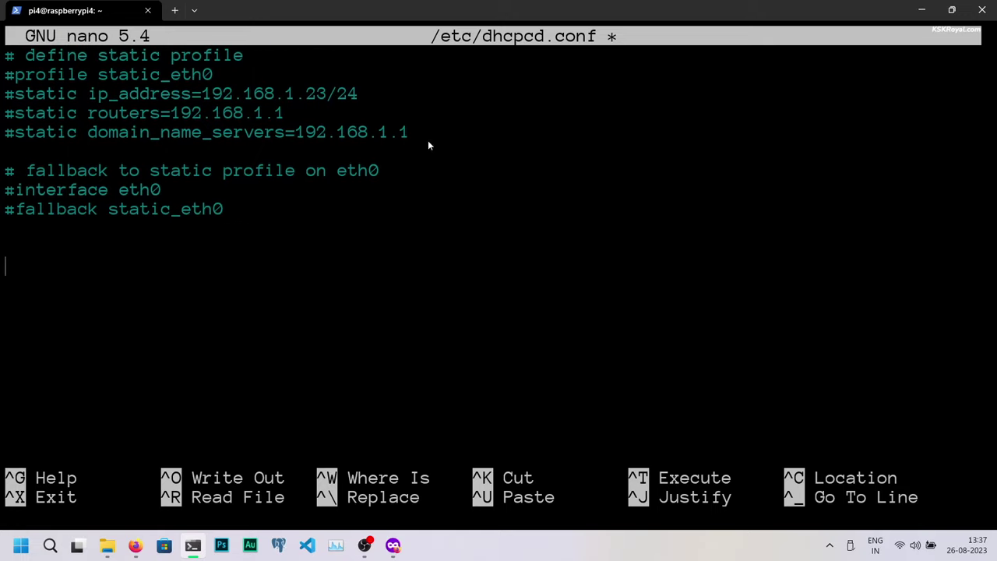
drag(421, 138, 3, 104)
key(super+c)
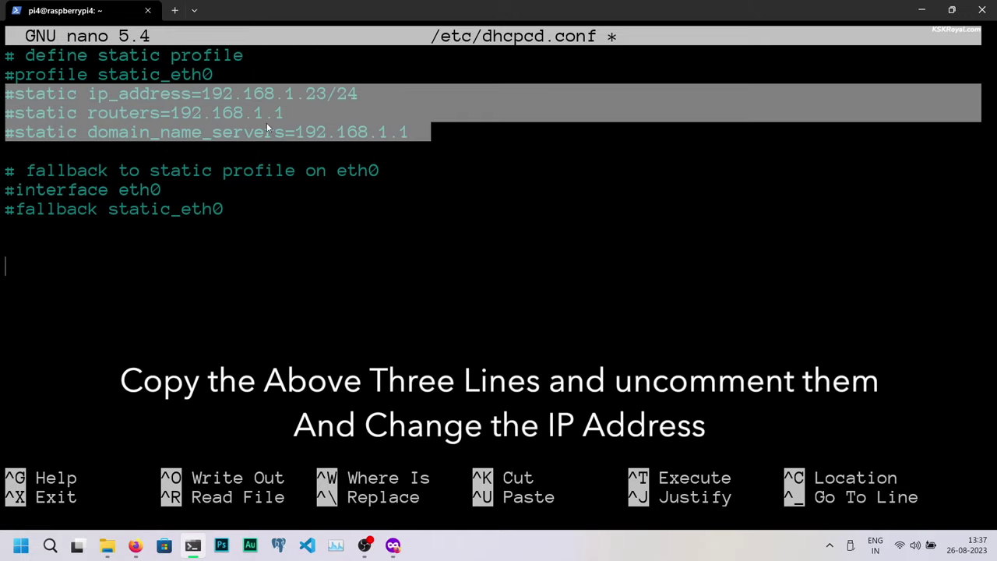
right_click(382, 131)
right_click(183, 283)
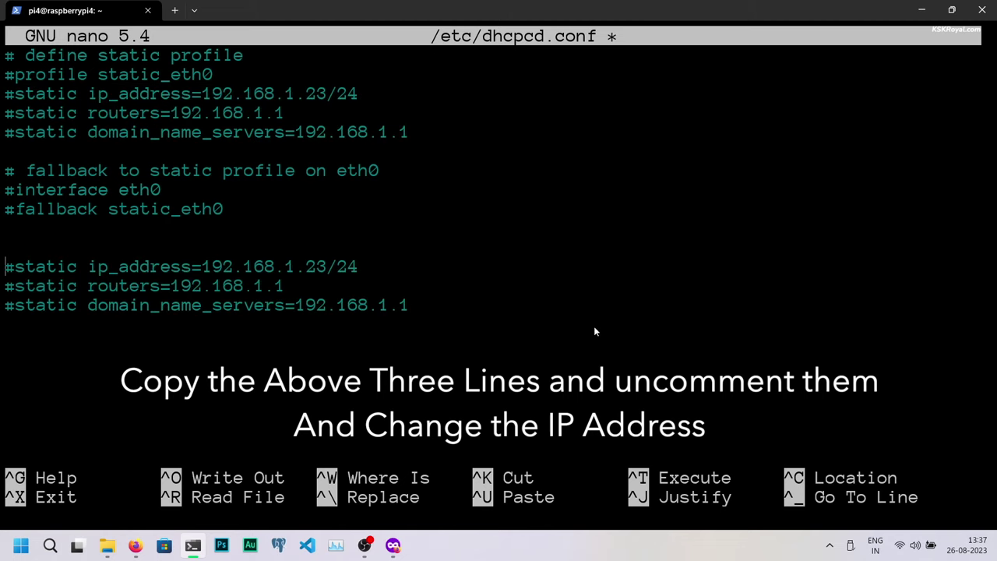
Step: Uncomment the pasted static lines and change the address to 192.168.1.11/24
key(Delete)
key(BackSpace)
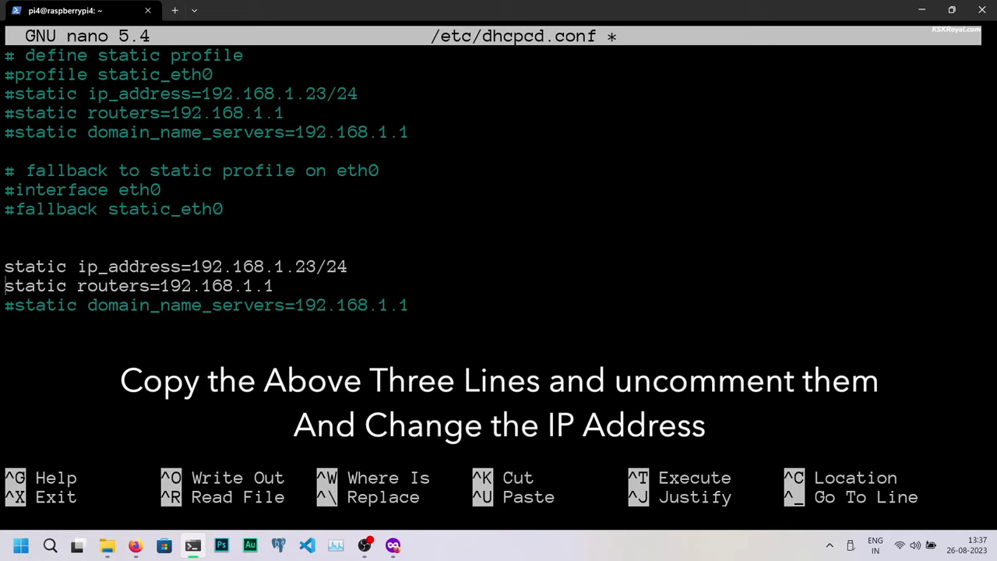
key(BackSpace)
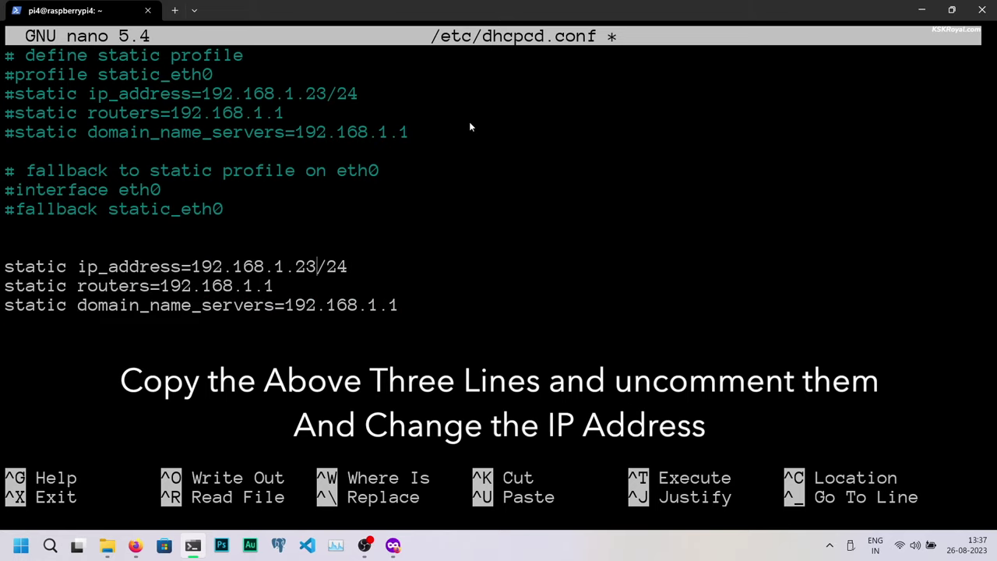
key(BackSpace)
key(BackSpace)
text(11)
drag(193, 269, 311, 271)
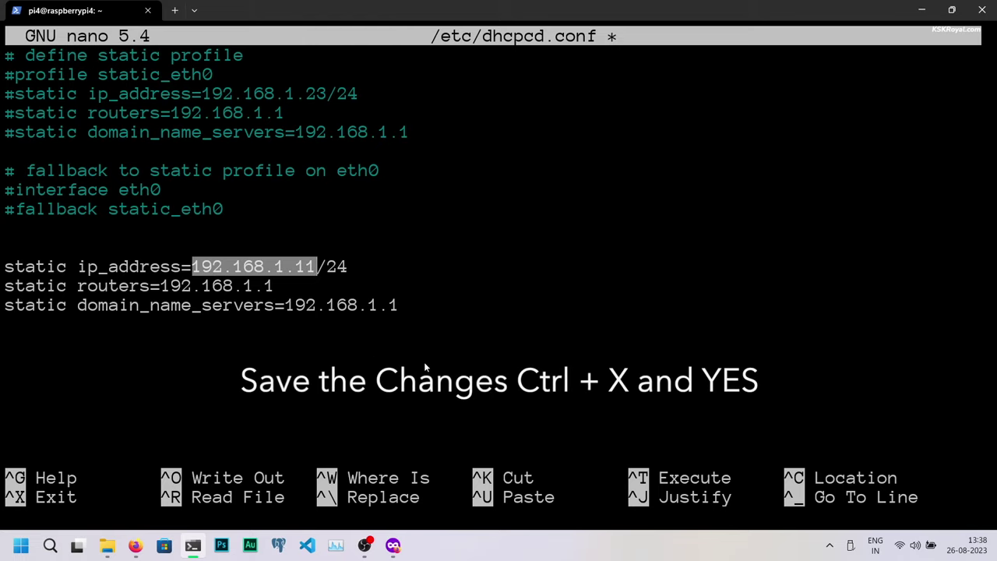
click(438, 322)
drag(439, 323, 2, 272)
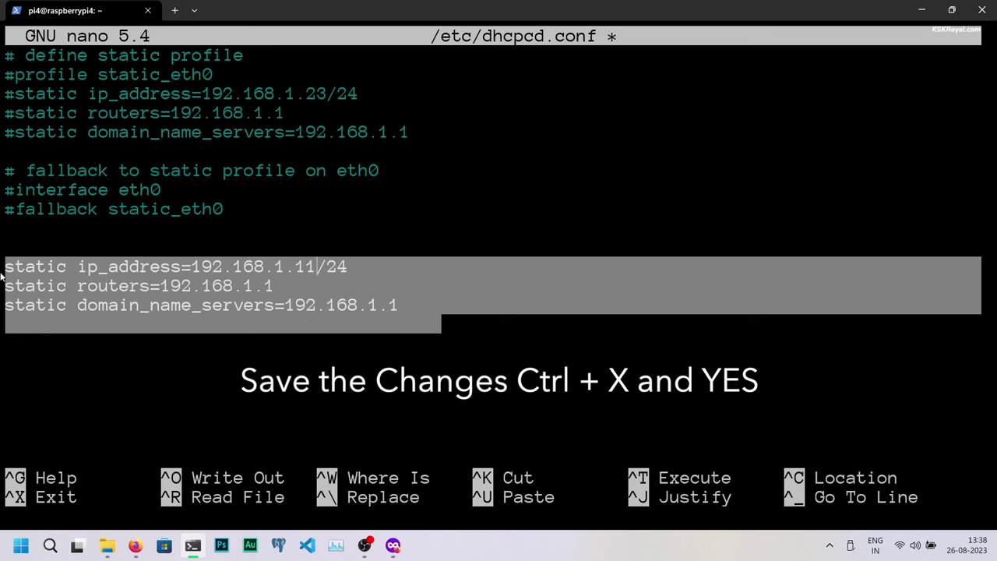
Step: Save dhcpcd.conf and exit nano back to the shell
key(ctrl+o)
key(Return)
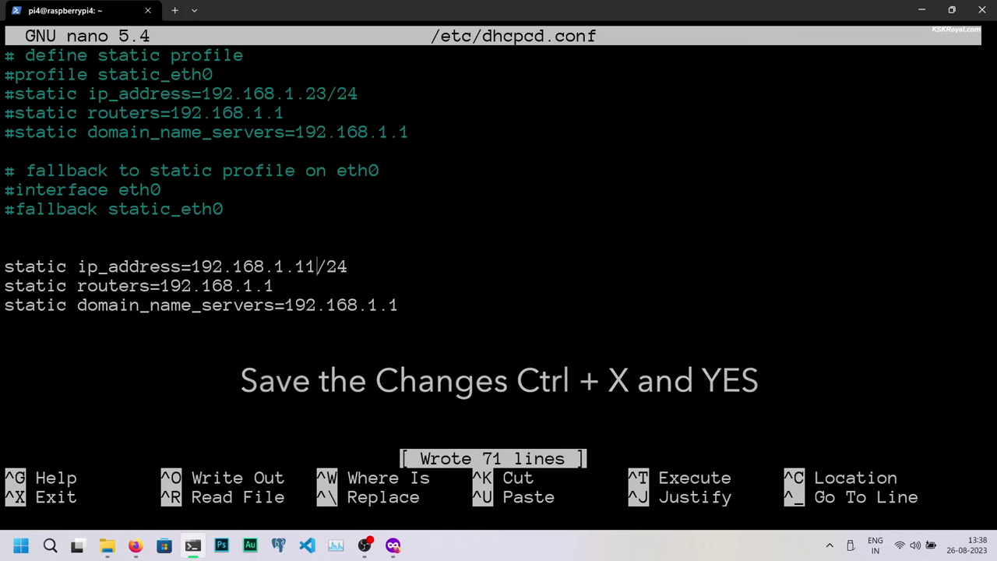
key(ctrl+x)
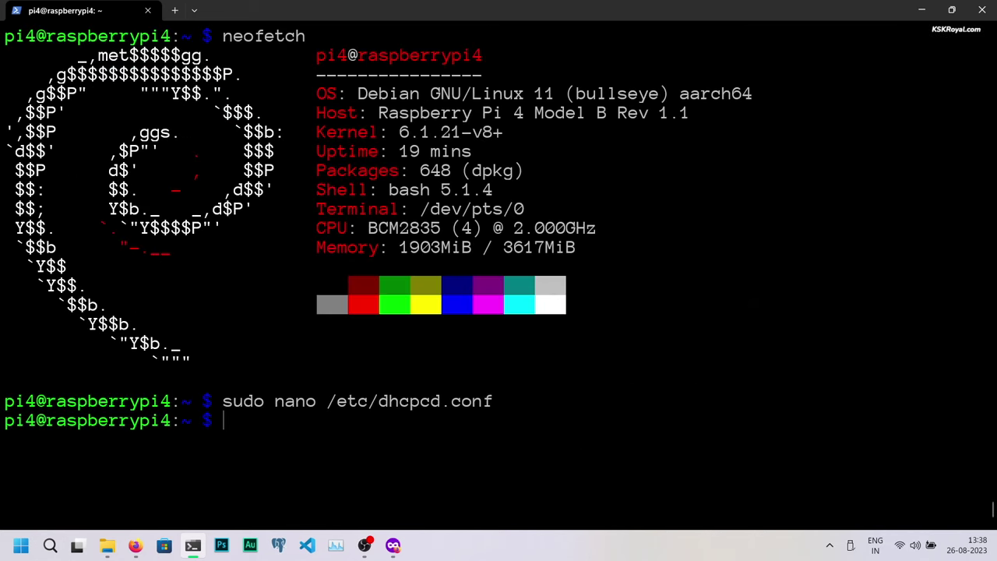
Step: Reboot the Raspberry Pi with sudo reboot
key(ctrl+l)
text(sudo )
text(reb)
key(BackSpace)
text(eboot)
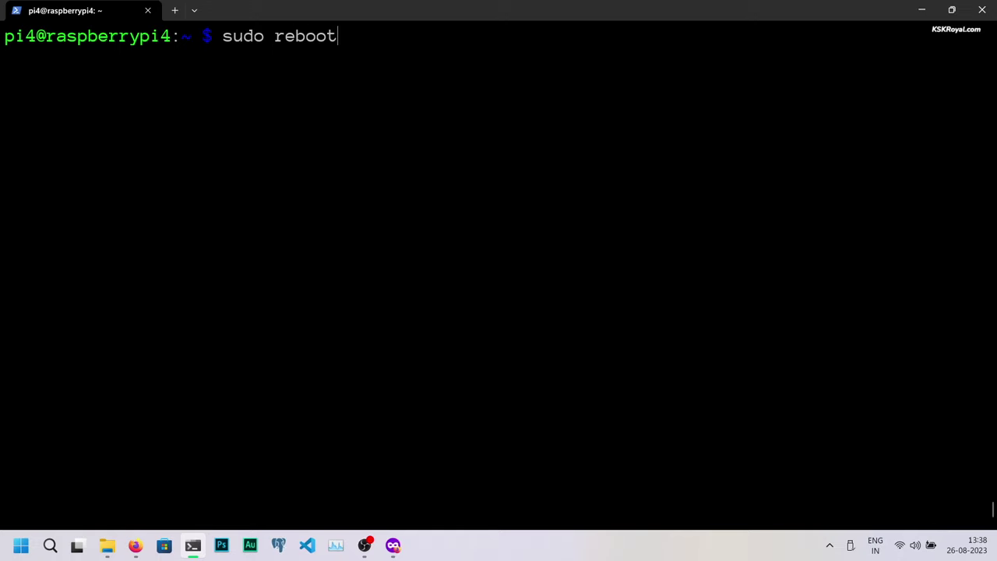
key(Return)
key(Up)
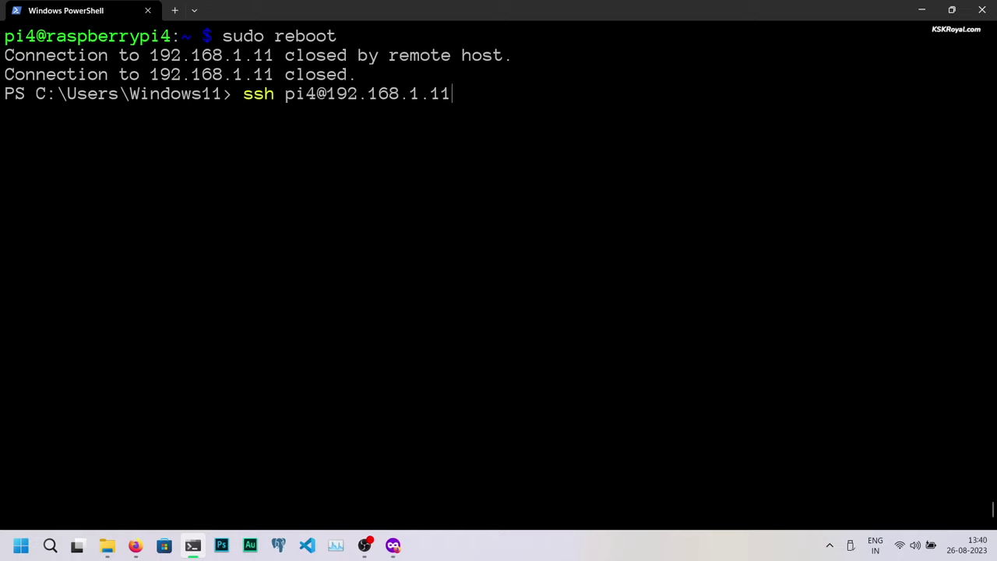
key(Return)
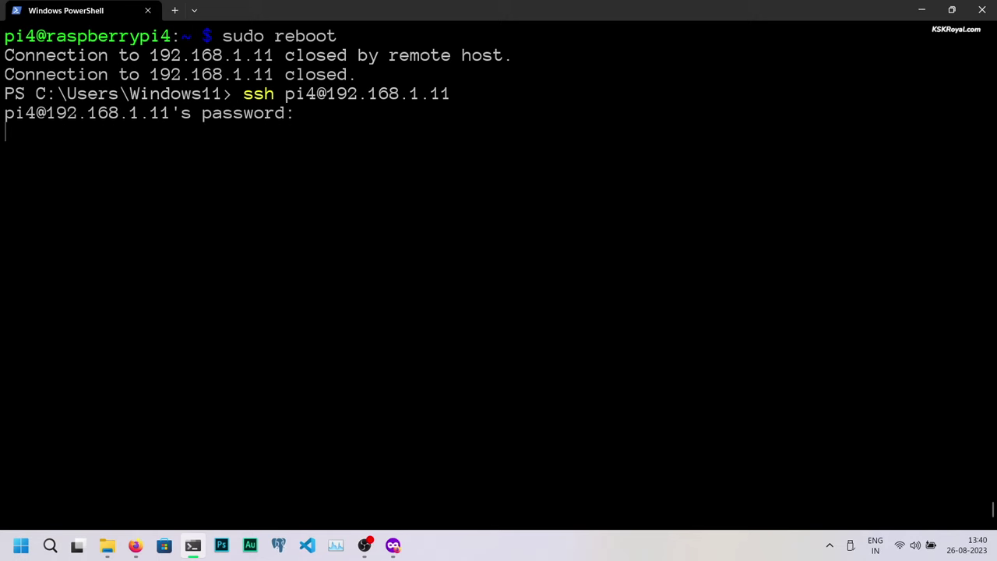
key(Return)
key(ctrl+l)
text(n)
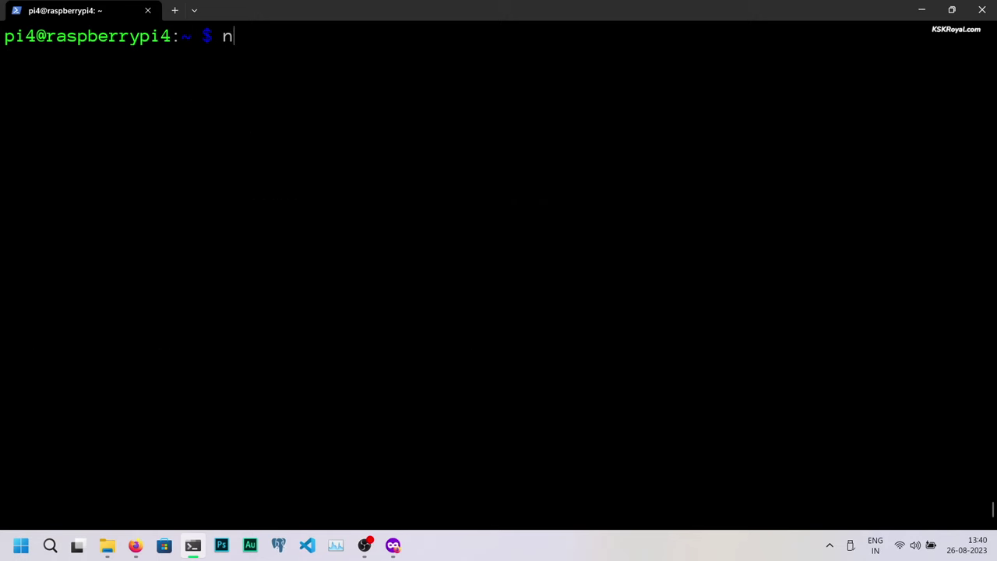
text(eofetch)
key(Return)
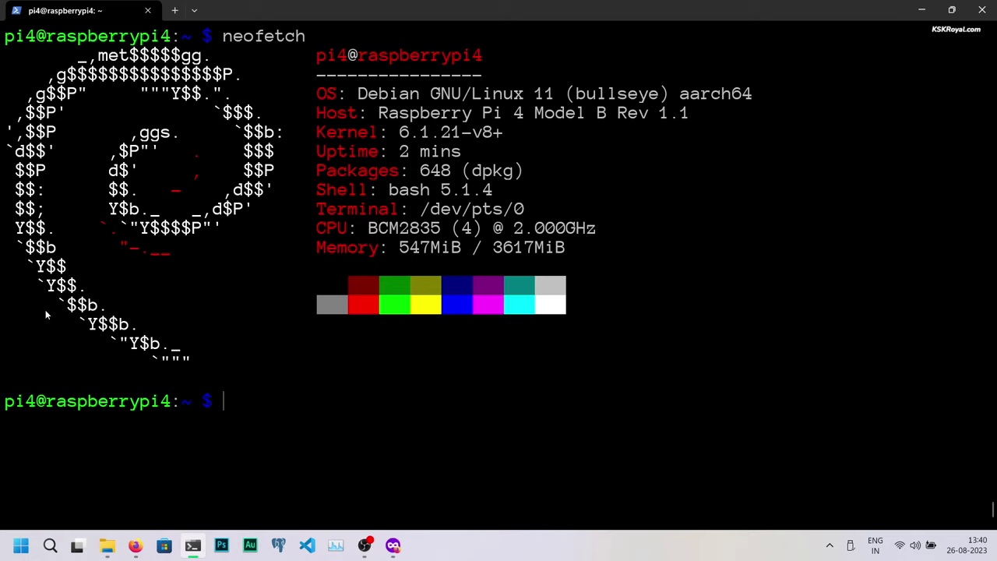
click(134, 545)
text(192.168.1.)
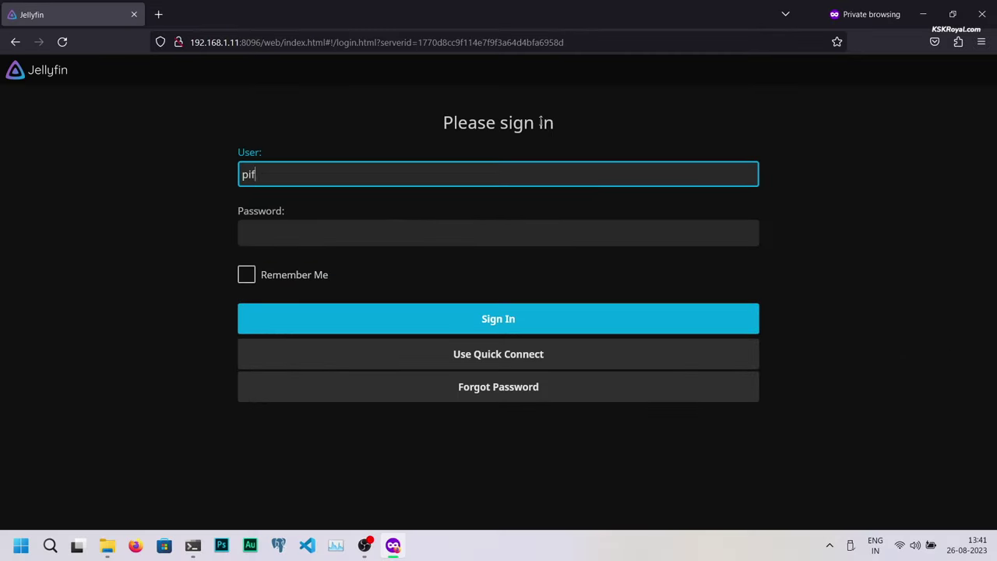
Step: Sign back into Jellyfin with the admin username and password, then open Movies
text(in)
key(Tab)
text(****)
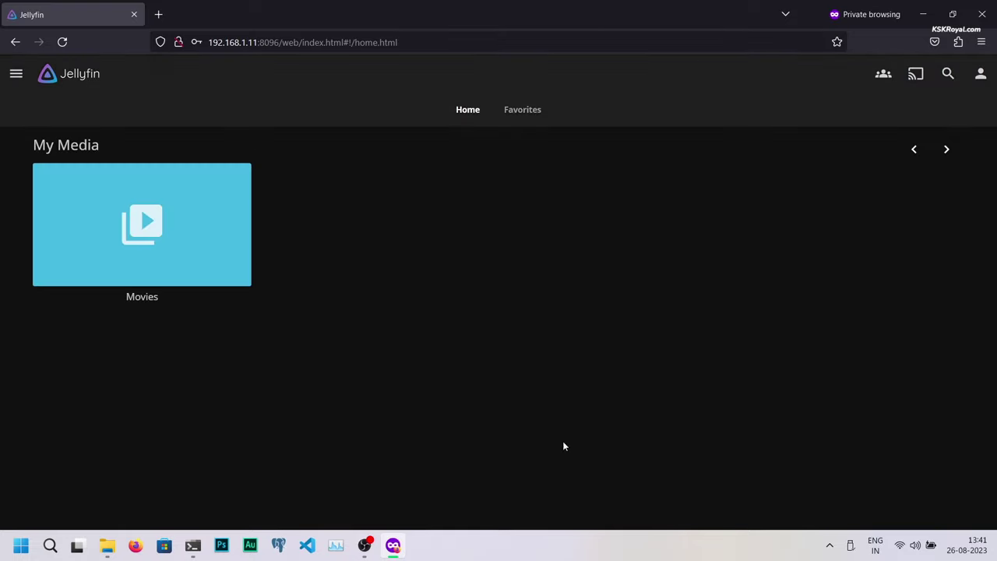
click(230, 227)
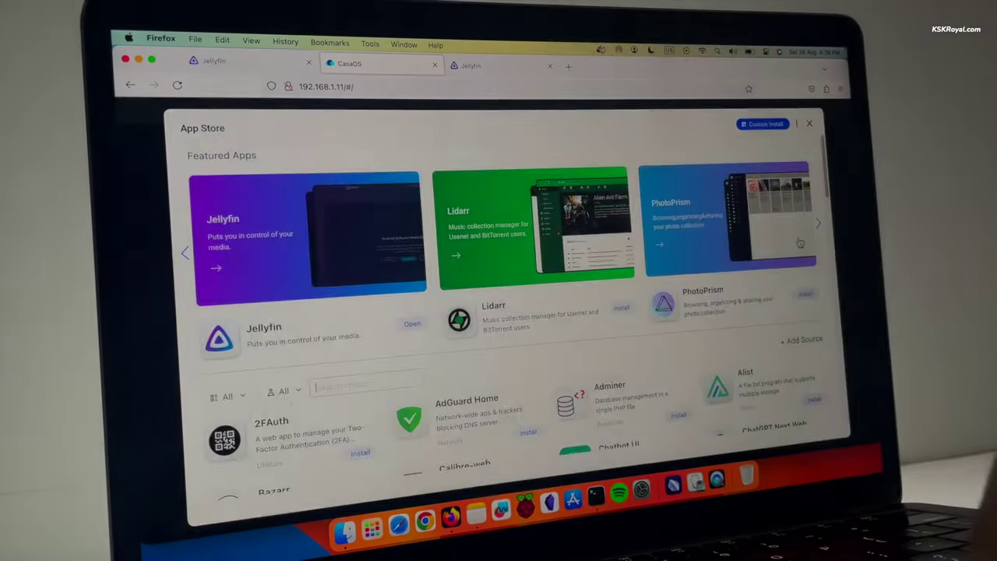
Step: Scroll the App Store's featured apps and open Jellyfin's details page (Media, 256 MB)
scroll(801, 242, down, 5)
scroll(801, 241, down, 5)
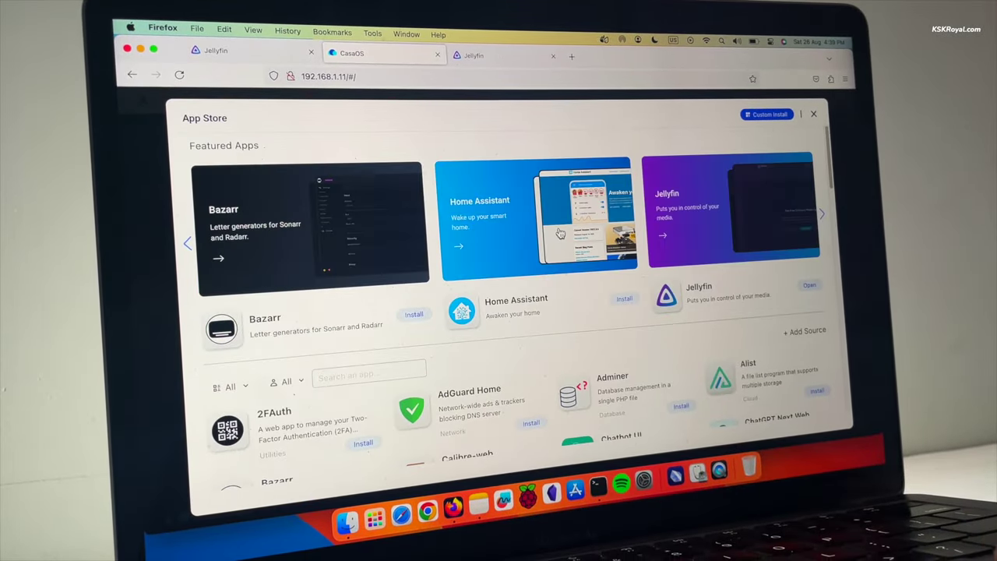
click(717, 240)
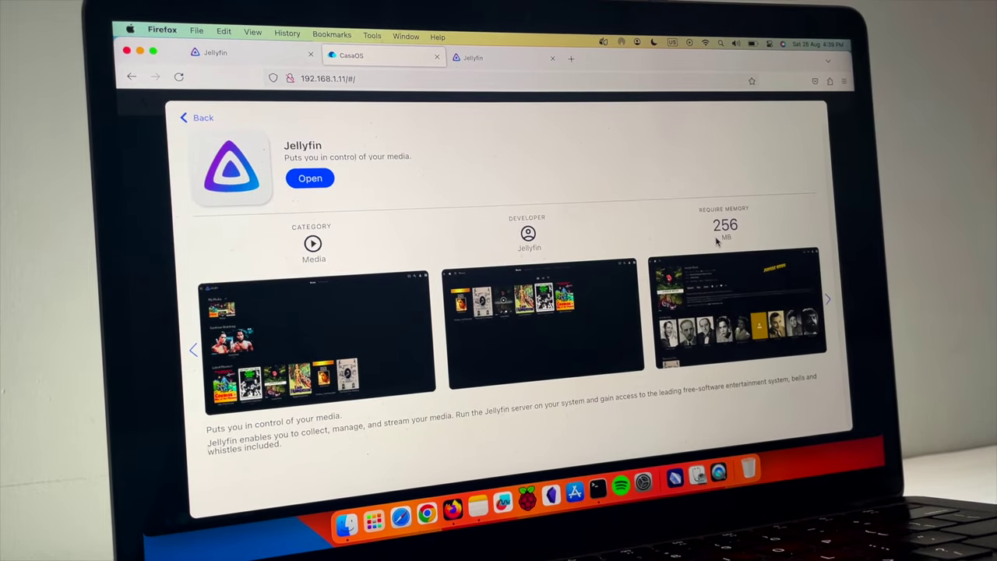